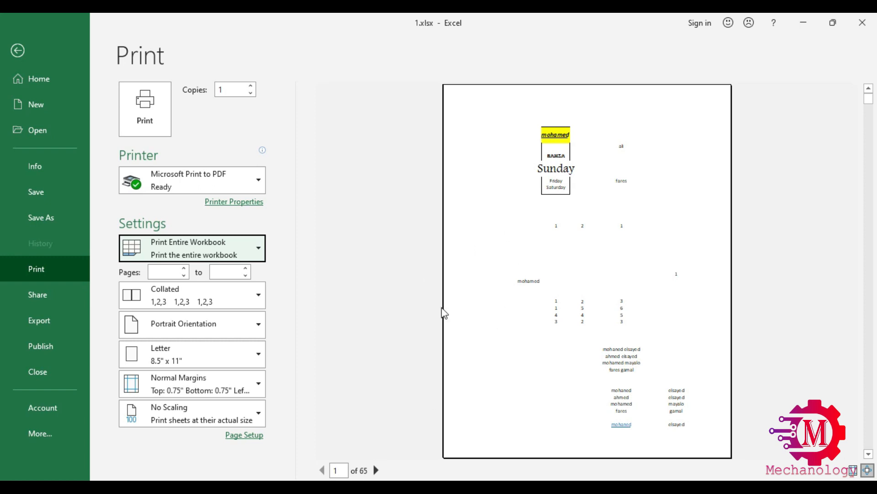
Set the print scope to Print Selection and return to the worksheet
{"action": "left_click", "coordinate": [258, 247]}
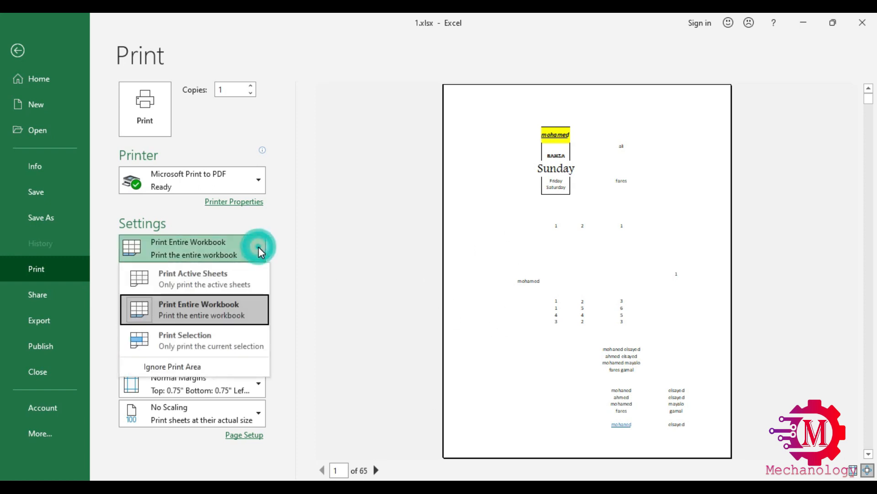
{"action": "left_click", "coordinate": [215, 342]}
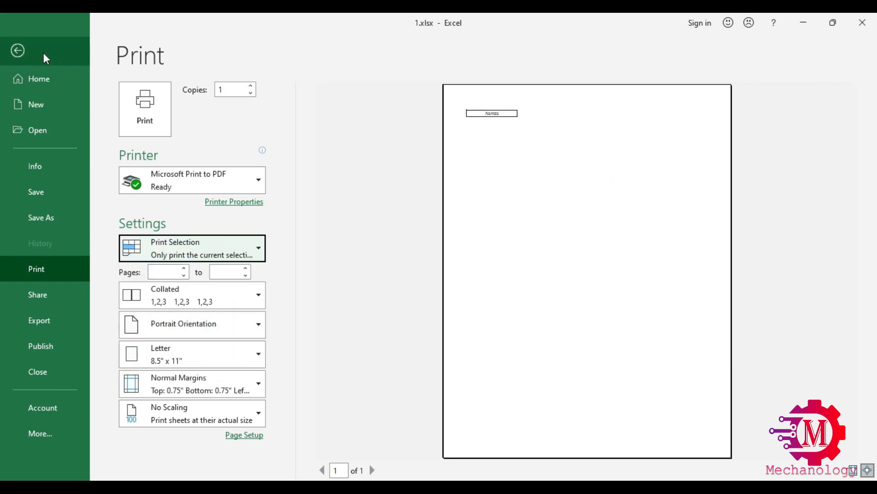
{"action": "left_click", "coordinate": [17, 52]}
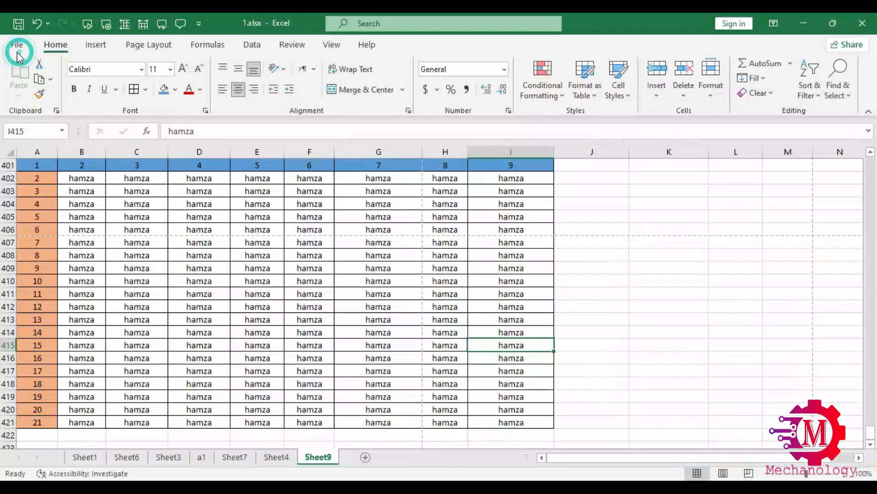
Select the table range A401:I421 on Sheet9 and open its print preview
{"action": "left_click", "coordinate": [36, 166]}
{"action": "left_click_drag", "start_coordinate": [37, 170], "coordinate": [515, 425]}
{"action": "left_click", "coordinate": [515, 424]}
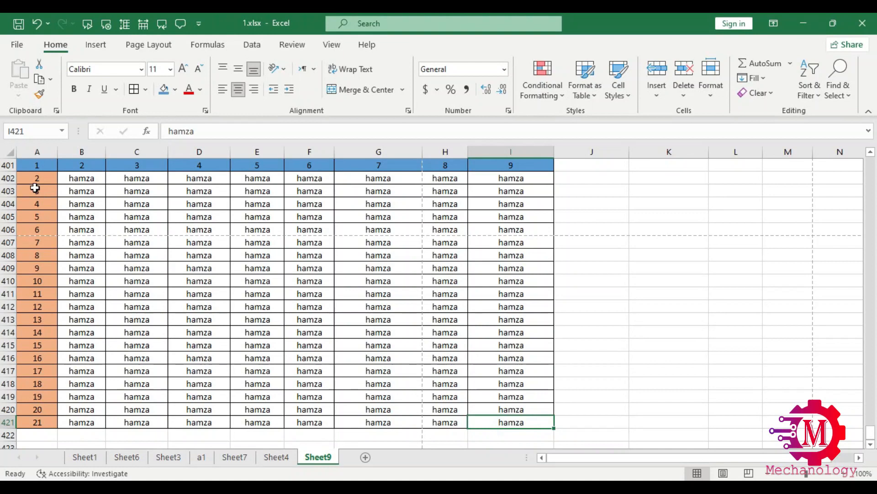
{"action": "left_click_drag", "start_coordinate": [32, 166], "coordinate": [502, 419]}
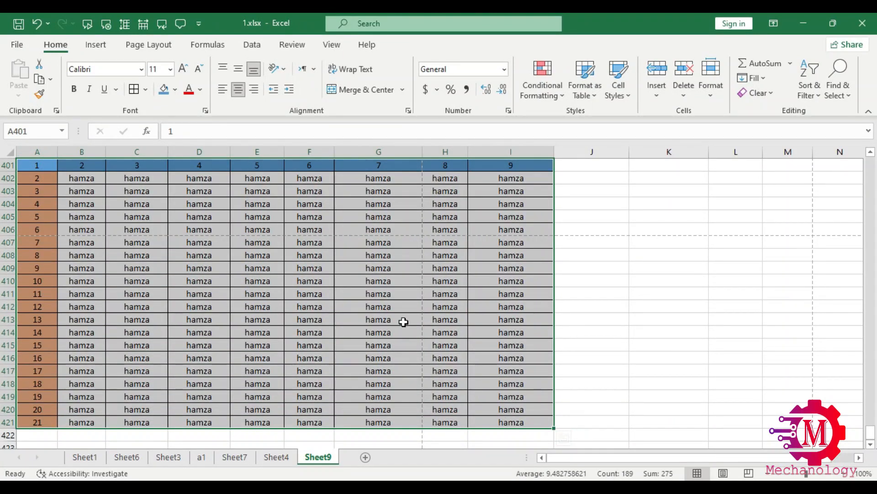
{"action": "key", "text": "ctrl+p"}
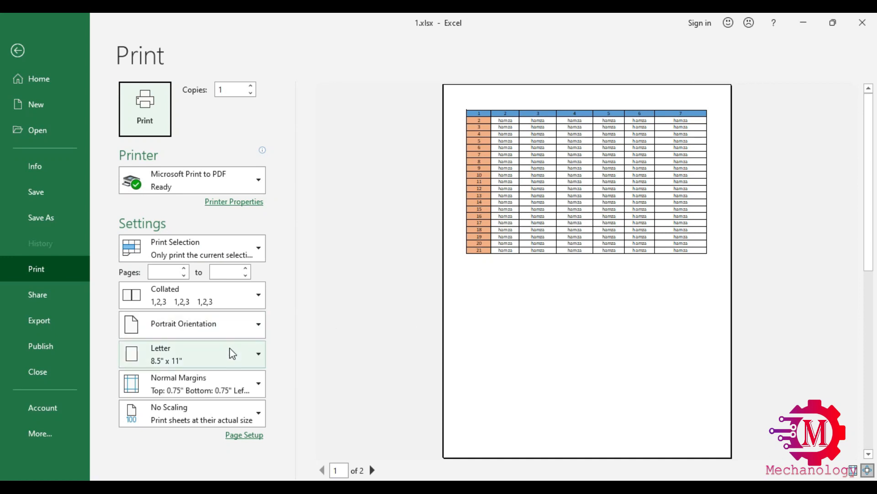
Set the number of copies to 4 and check both pages of the print preview
{"action": "left_click", "coordinate": [259, 299]}
{"action": "left_click", "coordinate": [253, 297]}
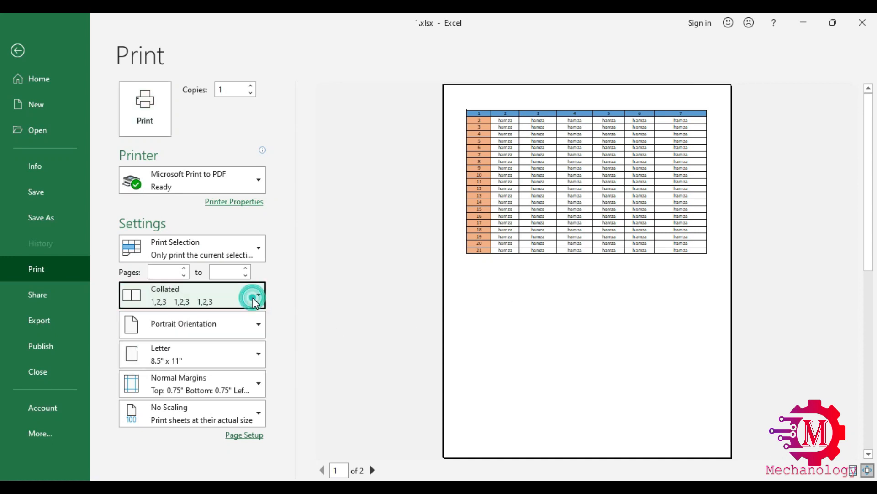
{"action": "left_click", "coordinate": [233, 91]}
{"action": "left_click", "coordinate": [234, 90]}
{"action": "double_click", "coordinate": [233, 91]}
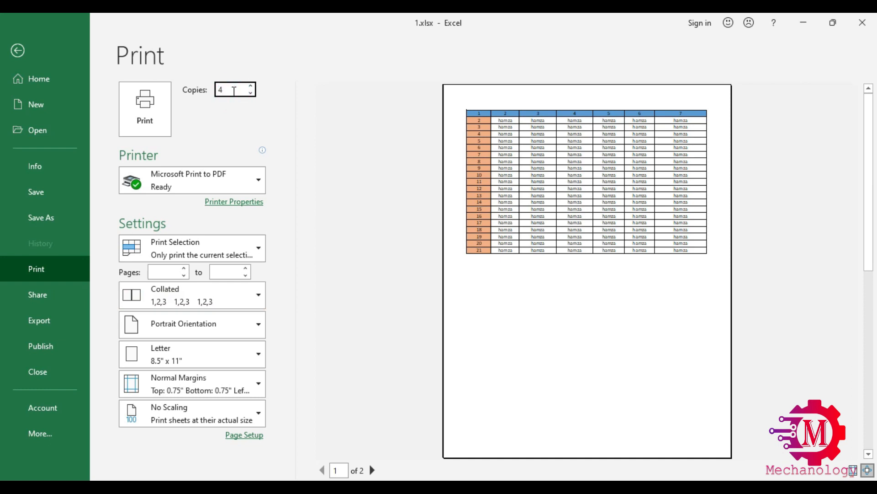
{"action": "left_click", "coordinate": [371, 470]}
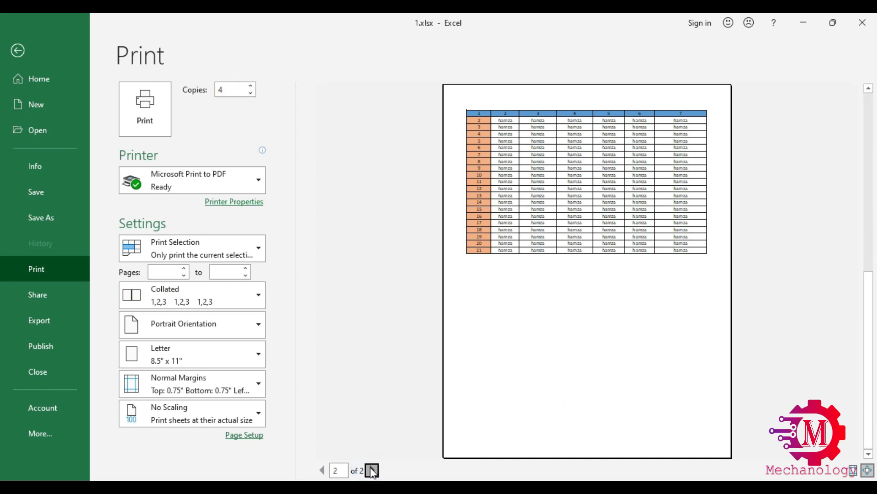
{"action": "left_click", "coordinate": [322, 470]}
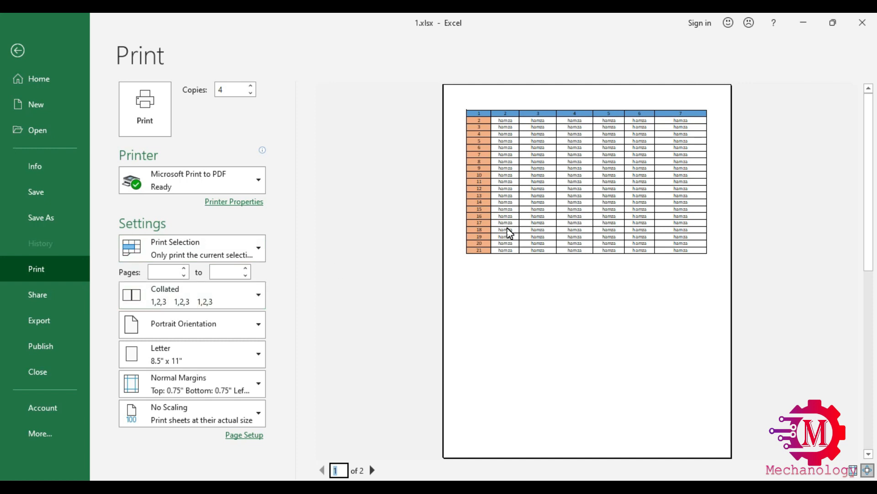
Switch the page order of the copies to Uncollated and back to Collated
{"action": "left_click", "coordinate": [249, 290]}
{"action": "left_click", "coordinate": [209, 358]}
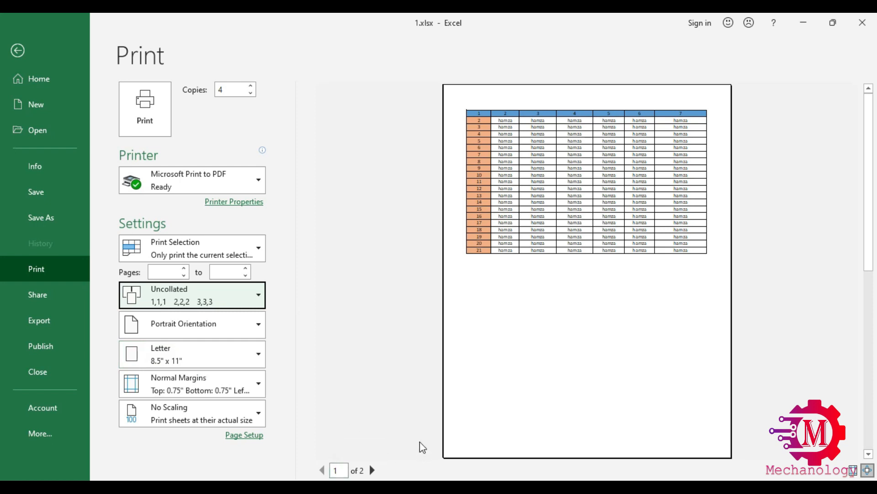
{"action": "left_click", "coordinate": [259, 296]}
{"action": "left_click", "coordinate": [183, 315]}
Preview the table in landscape orientation and switch the page back to portrait
{"action": "left_click", "coordinate": [201, 323]}
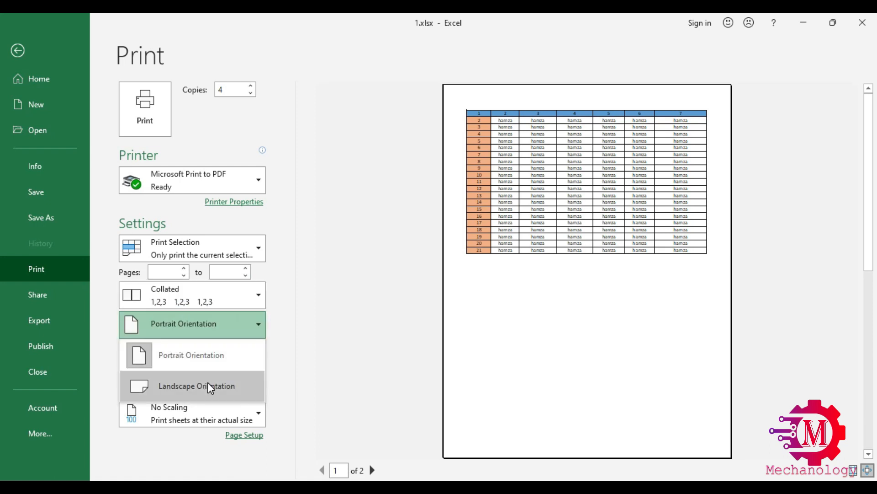
{"action": "left_click", "coordinate": [207, 382]}
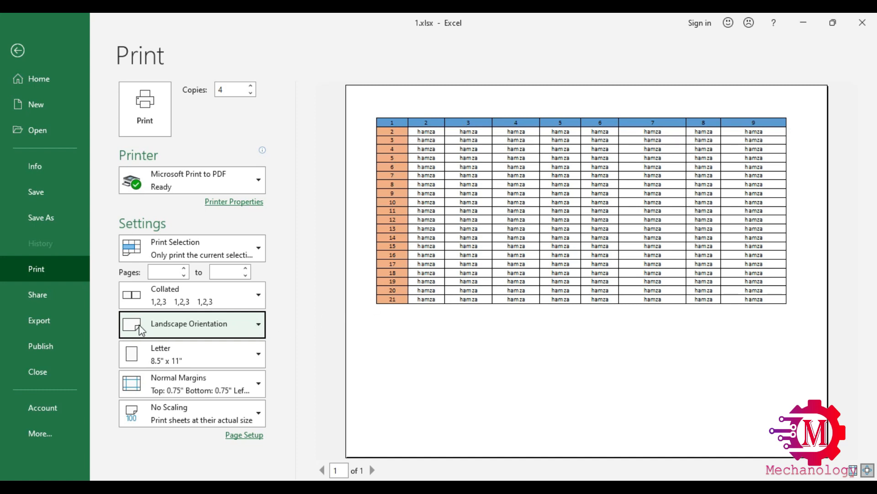
{"action": "left_click", "coordinate": [246, 320]}
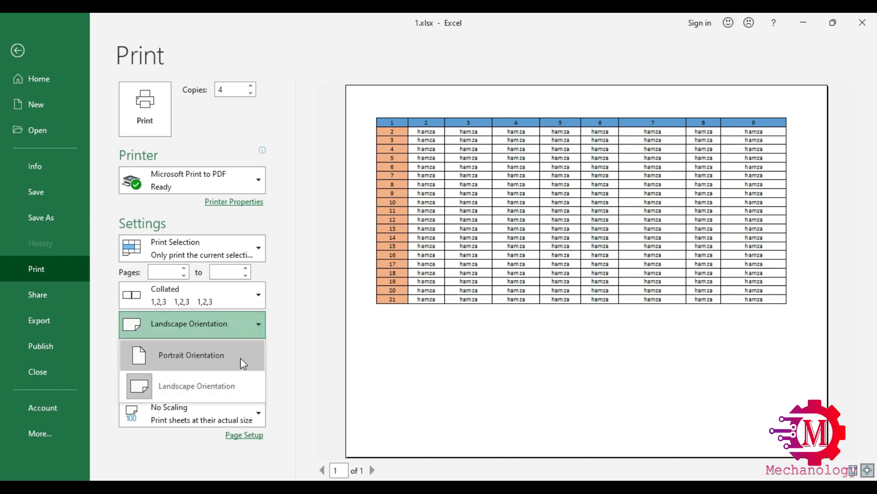
{"action": "left_click", "coordinate": [235, 355]}
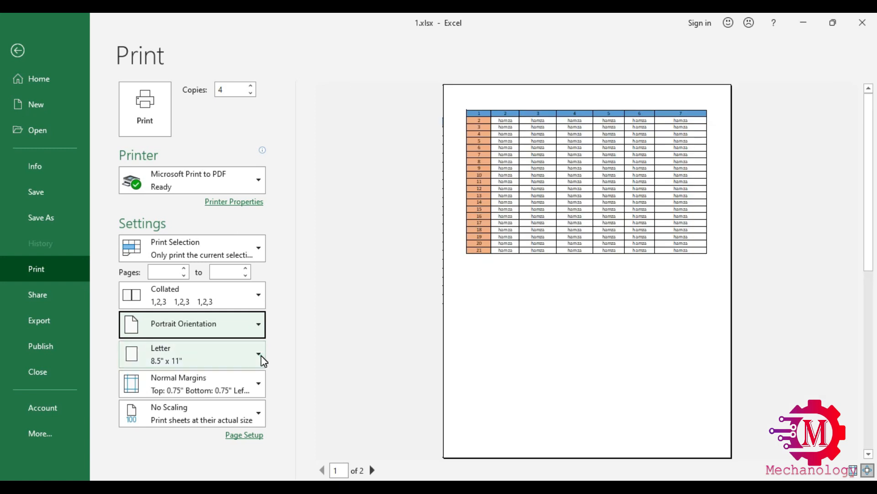
Set the paper size to A4 and apply Normal margins to the printout
{"action": "left_click", "coordinate": [261, 355]}
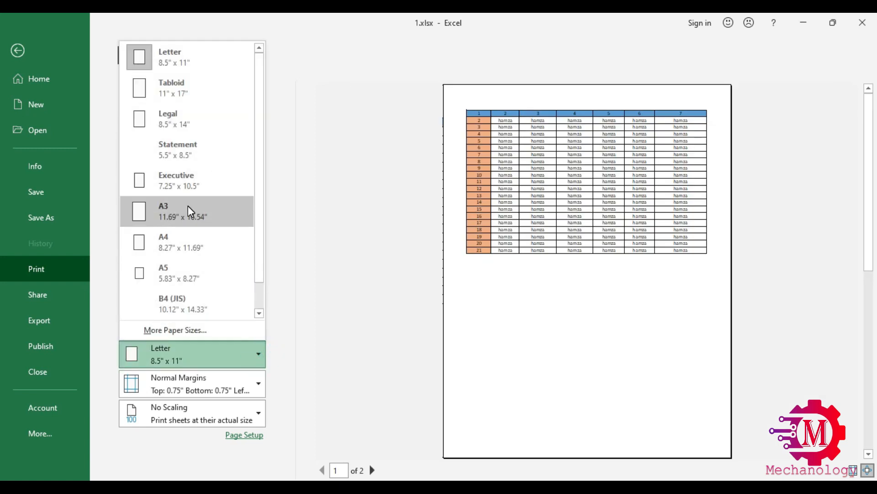
{"action": "left_click", "coordinate": [193, 244]}
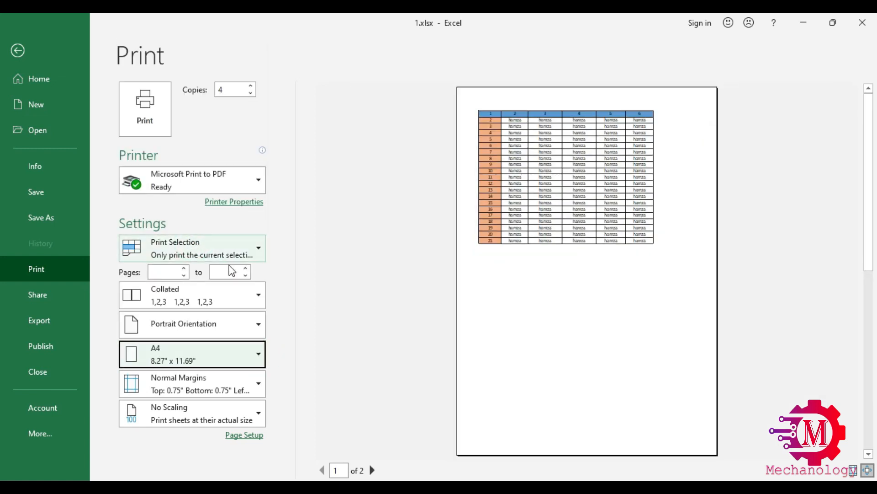
{"action": "left_click", "coordinate": [197, 384]}
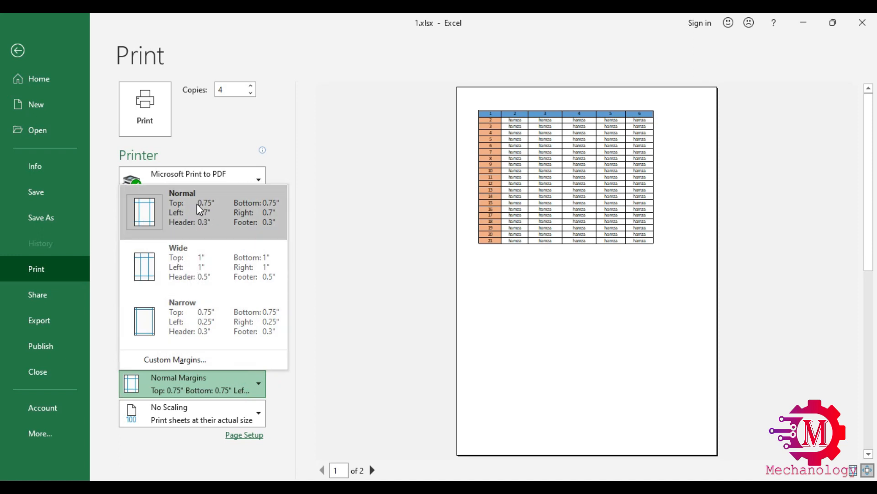
{"action": "left_click", "coordinate": [240, 209]}
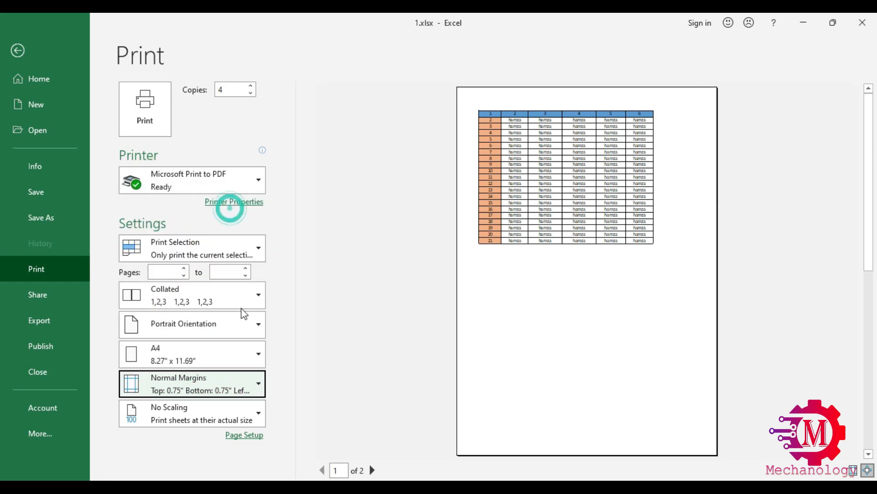
Try the scaling options Fit Sheet on One Page, Fit All Columns on One Page and Fit All Rows on One Page in turn
{"action": "left_click", "coordinate": [230, 408]}
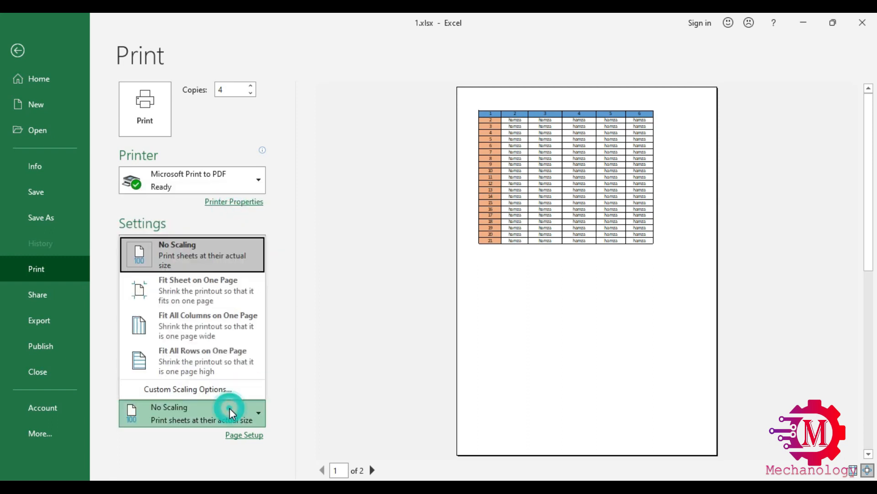
{"action": "left_click", "coordinate": [224, 294]}
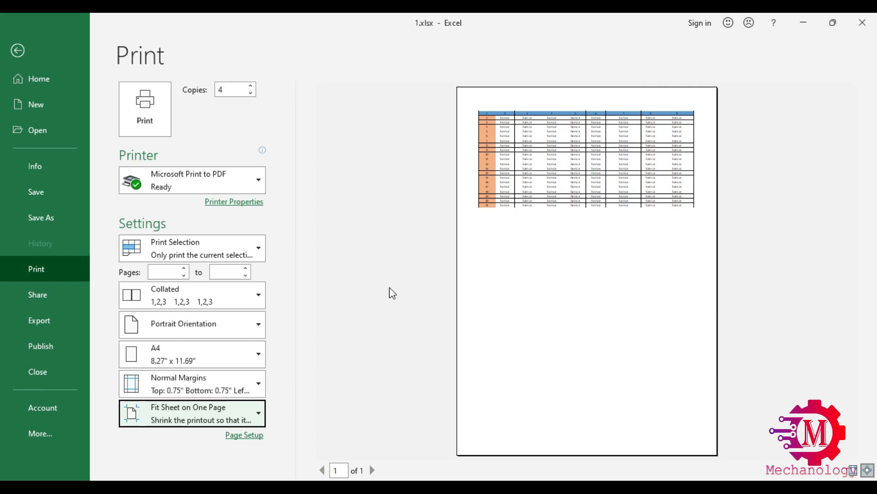
{"action": "left_click", "coordinate": [255, 413]}
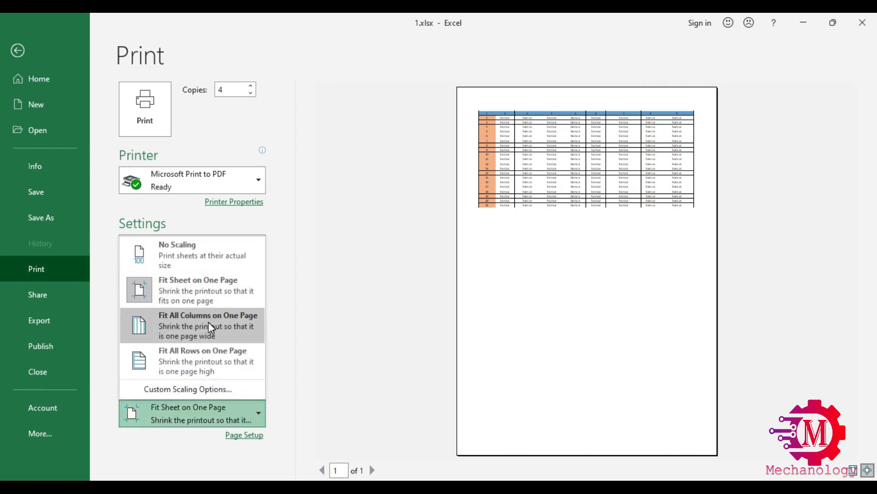
{"action": "left_click", "coordinate": [209, 322]}
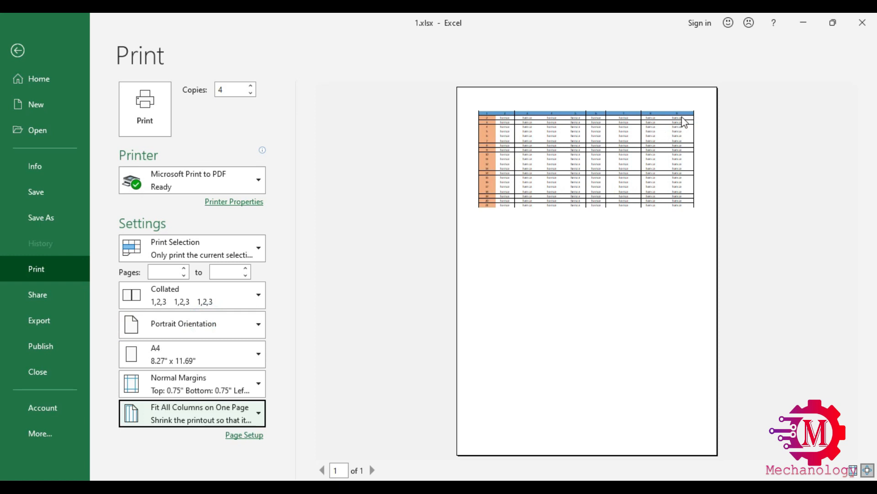
{"action": "left_click", "coordinate": [238, 407]}
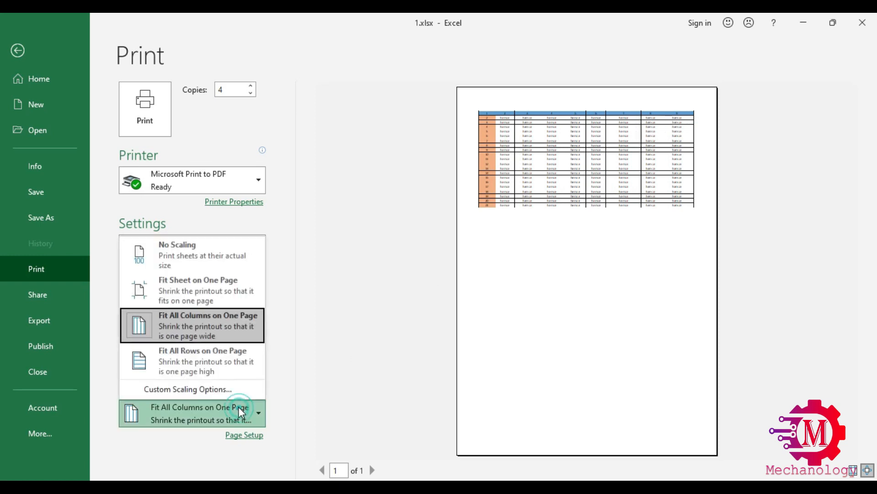
{"action": "left_click", "coordinate": [202, 358]}
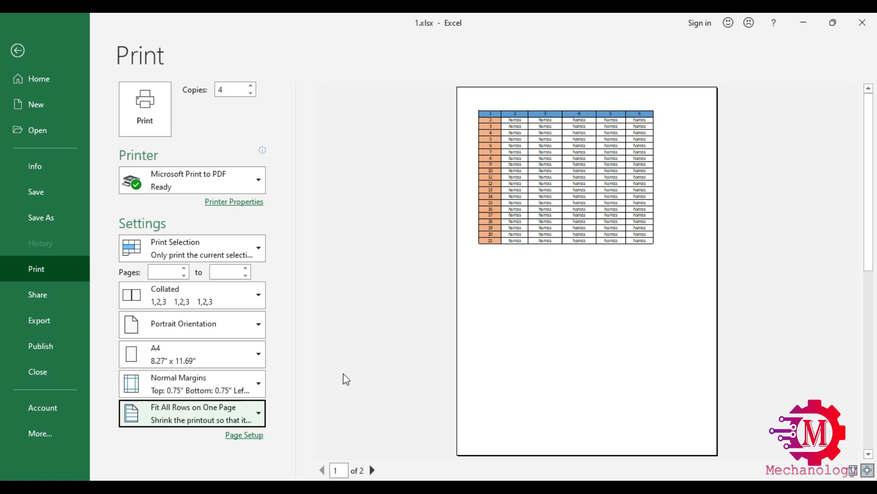
Set the print scaling to Fit Sheet on One Page and the orientation to landscape
{"action": "left_click", "coordinate": [215, 415]}
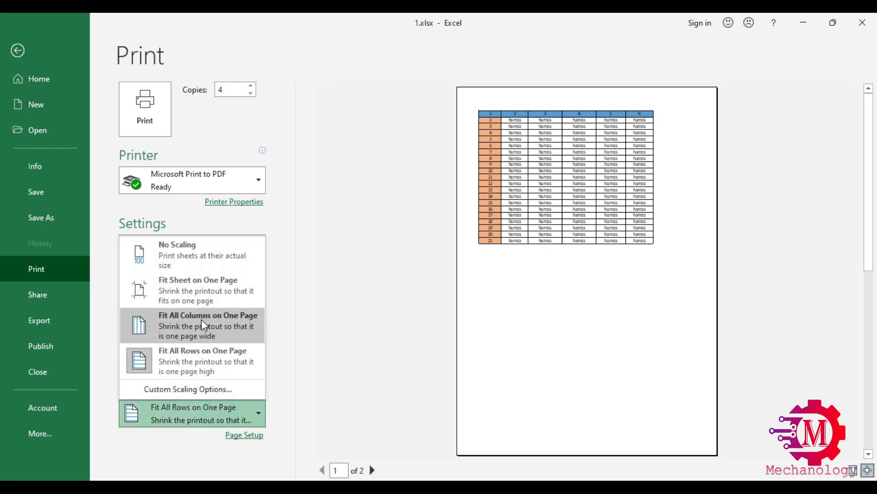
{"action": "left_click", "coordinate": [204, 294]}
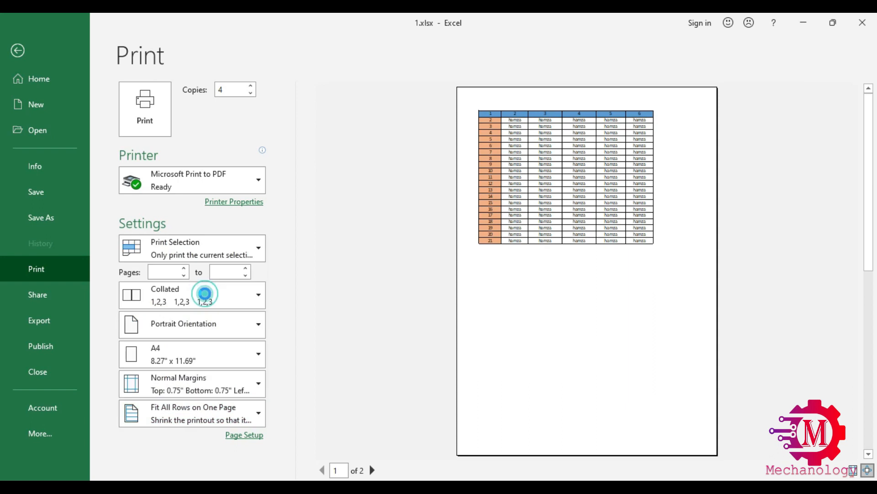
{"action": "left_click", "coordinate": [242, 324]}
{"action": "left_click", "coordinate": [201, 383]}
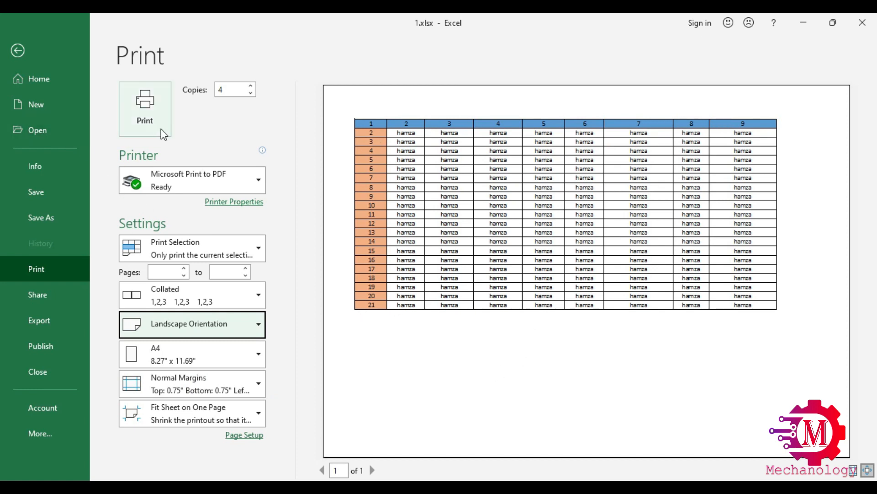
Choose Microsoft Print to PDF as the printer and leave the print settings
{"action": "left_click", "coordinate": [253, 180]}
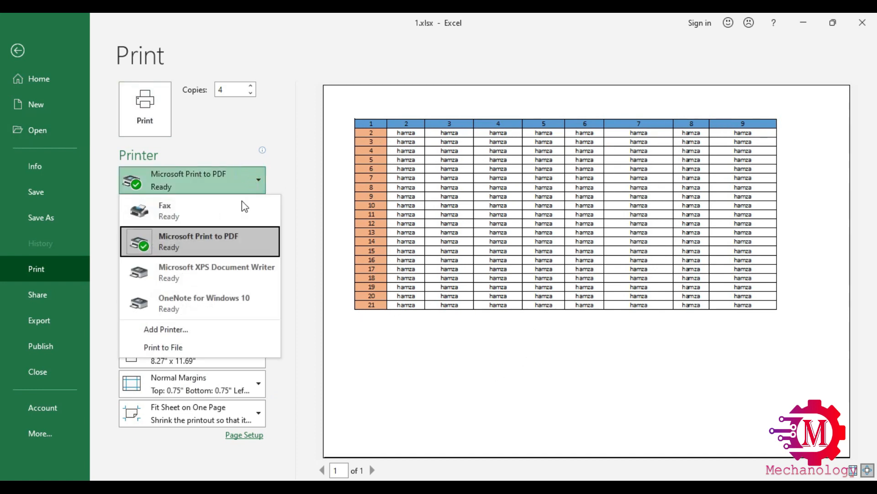
{"action": "left_click", "coordinate": [215, 239]}
{"action": "key", "text": "Escape"}
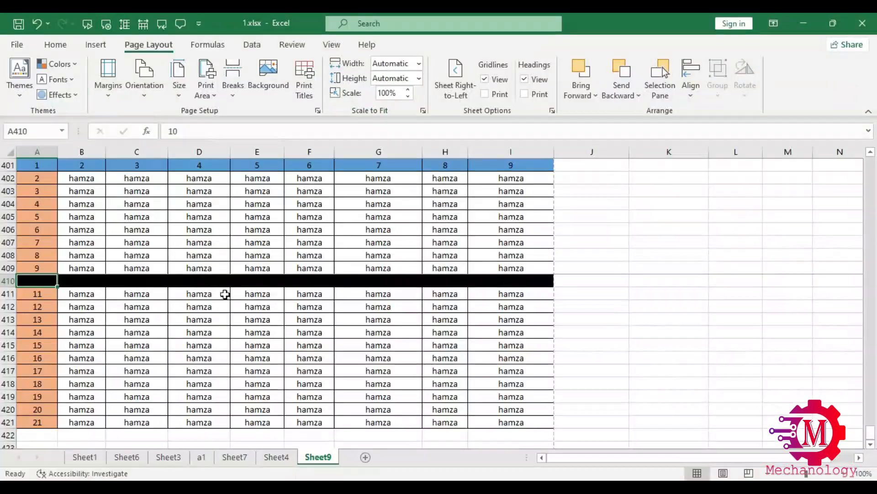
Insert a page break at cell A410, above the black row of the table
{"action": "left_click", "coordinate": [50, 164]}
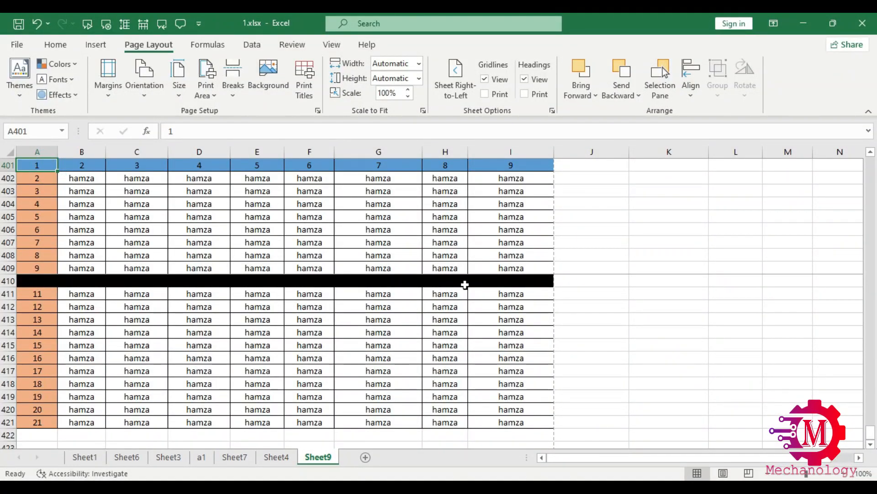
{"action": "left_click", "coordinate": [39, 282]}
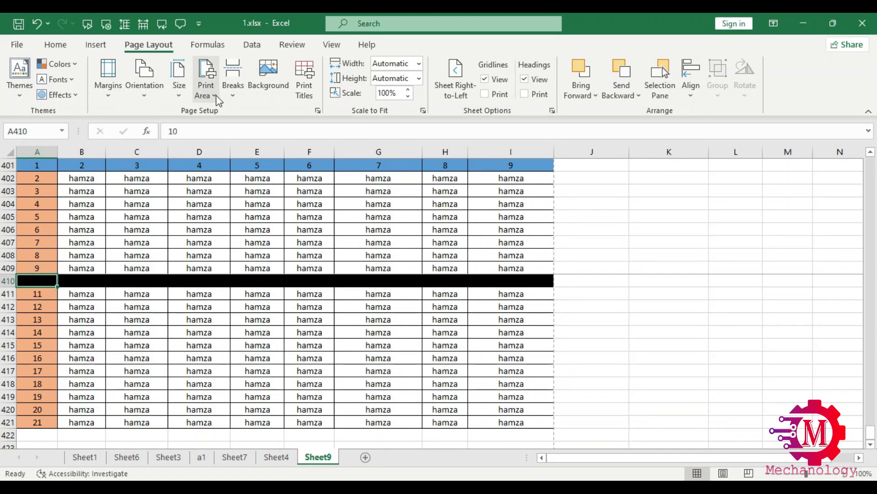
{"action": "left_click", "coordinate": [233, 93]}
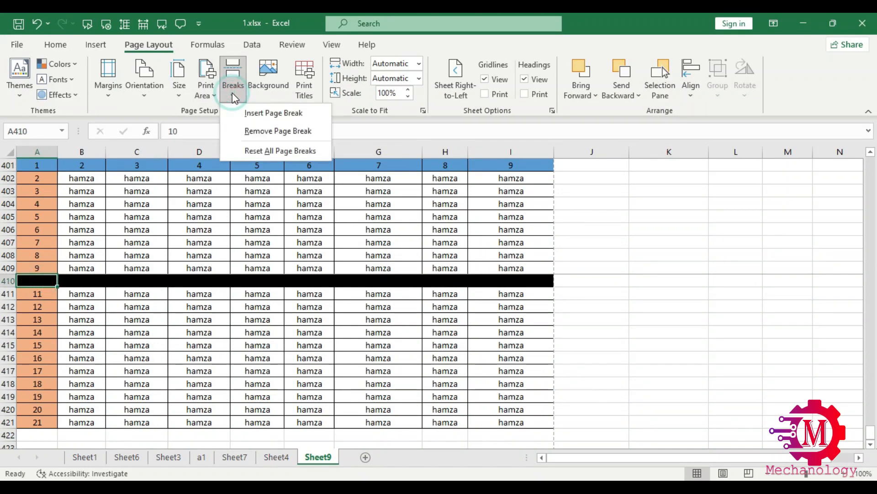
{"action": "left_click", "coordinate": [259, 114]}
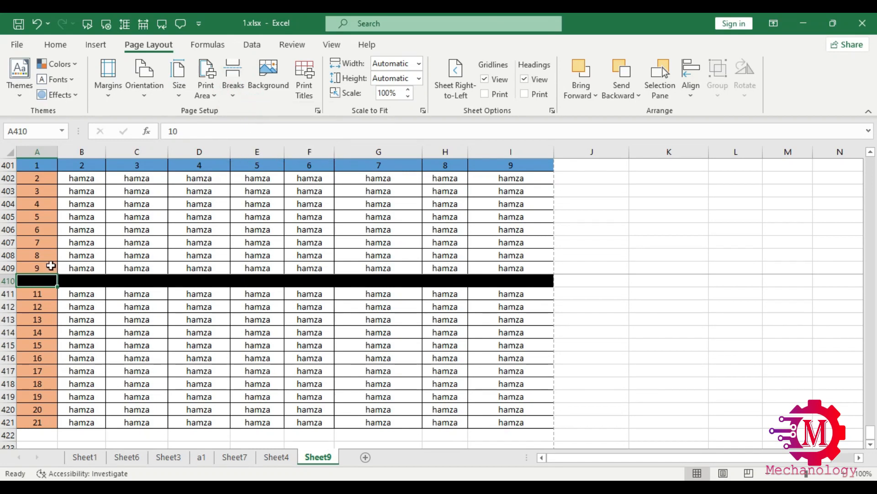
{"action": "left_click", "coordinate": [44, 266]}
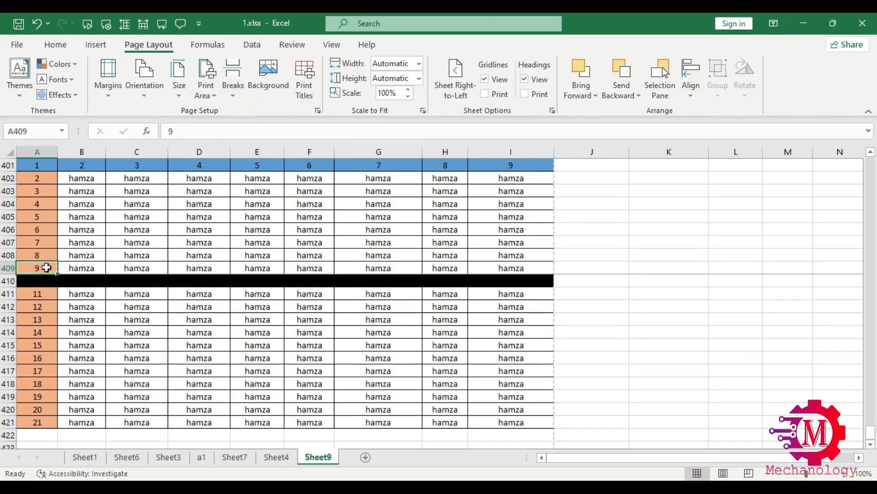
Select the table A401:I421 and check both of its pages in the print preview
{"action": "left_click_drag", "start_coordinate": [43, 167], "coordinate": [514, 421]}
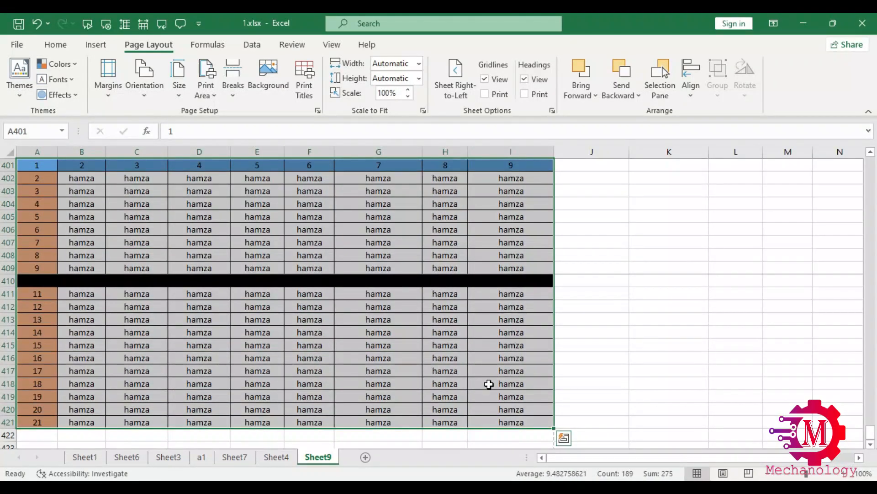
{"action": "key", "text": "ctrl+p"}
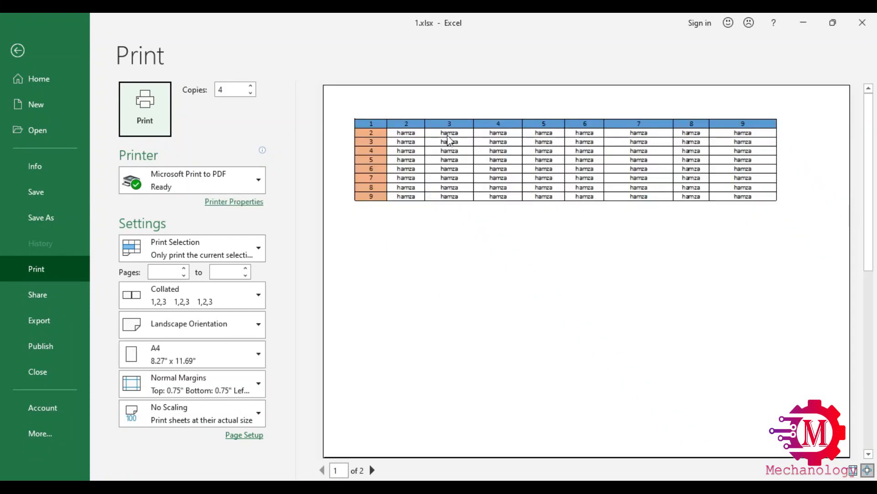
{"action": "left_click", "coordinate": [372, 470]}
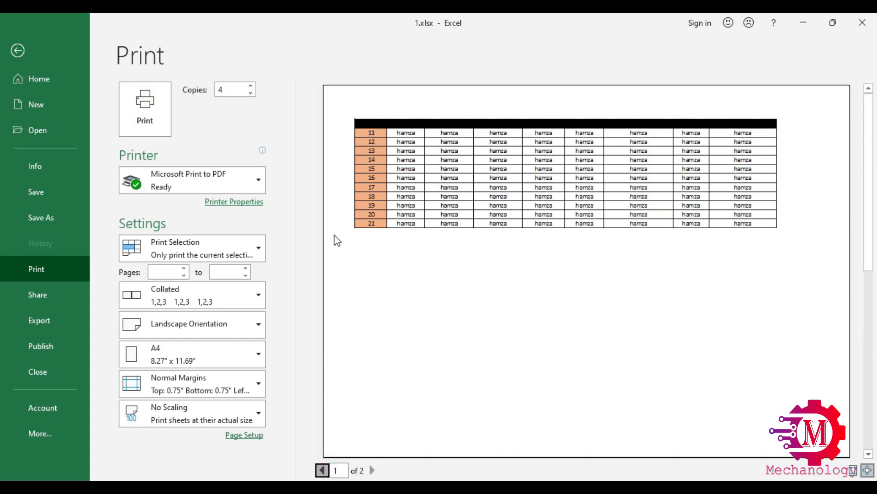
{"action": "left_click", "coordinate": [322, 469]}
Switch the print scaling between Fit Sheet on One Page and No Scaling, ending on Fit Sheet on One Page
{"action": "left_click", "coordinate": [235, 417]}
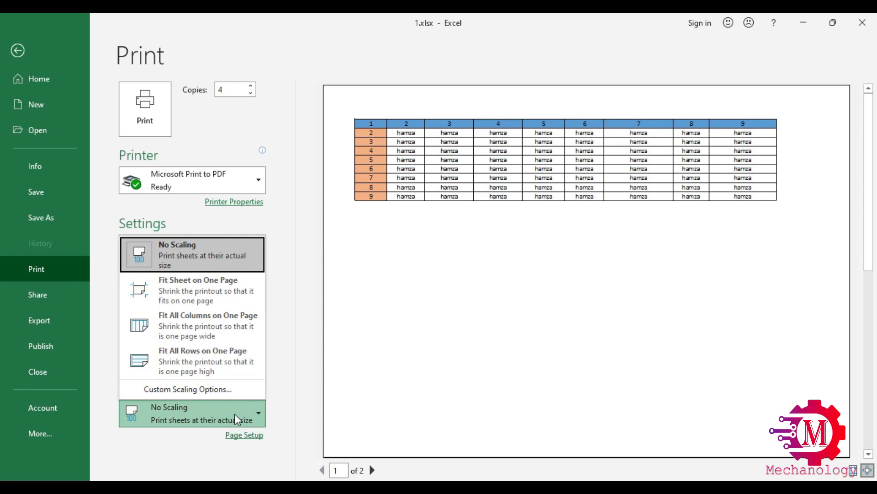
{"action": "left_click", "coordinate": [212, 288]}
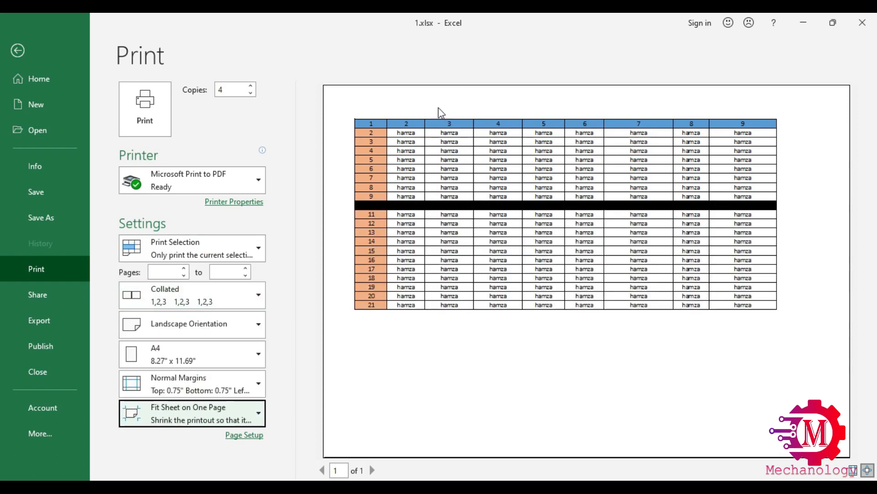
{"action": "left_click", "coordinate": [262, 416]}
{"action": "left_click", "coordinate": [214, 254]}
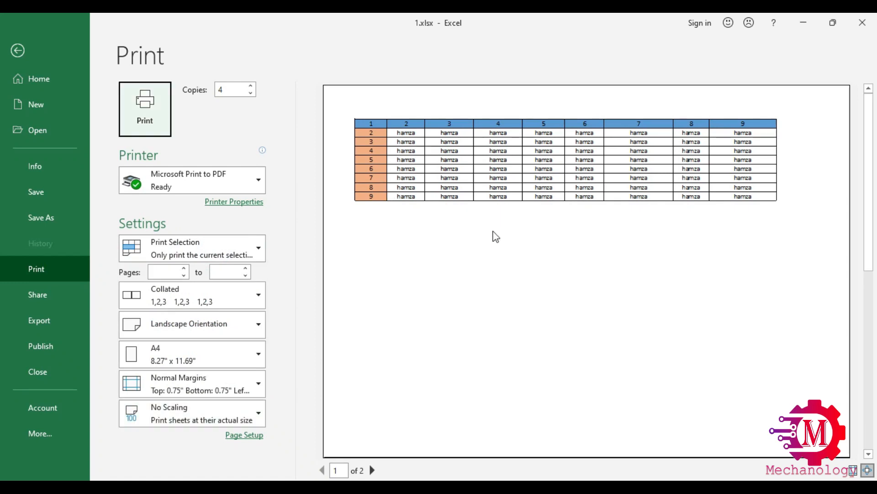
{"action": "left_click", "coordinate": [249, 416]}
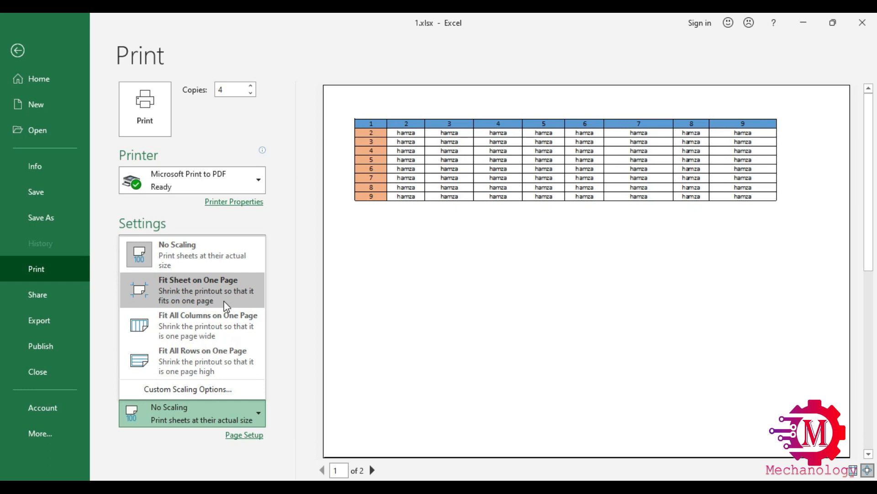
{"action": "left_click", "coordinate": [227, 306]}
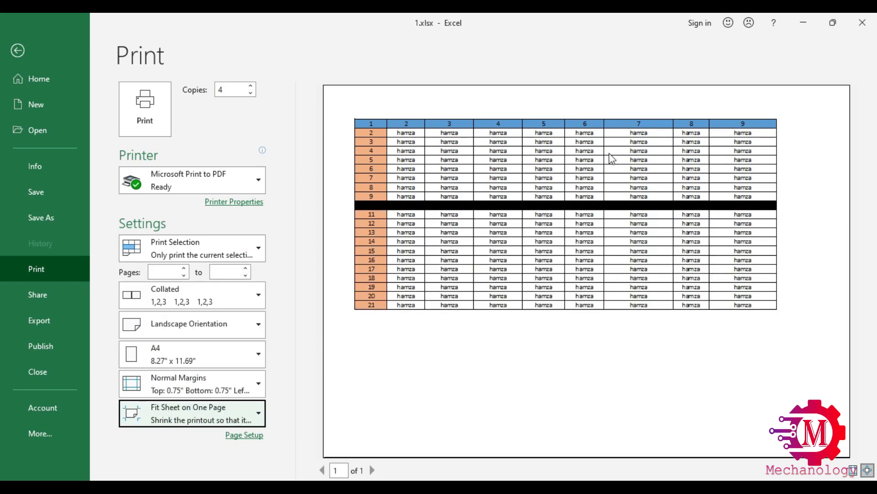
Examine the Page Setup options for orientation, scaling, paper size, print quality and margins
{"action": "left_click", "coordinate": [256, 437]}
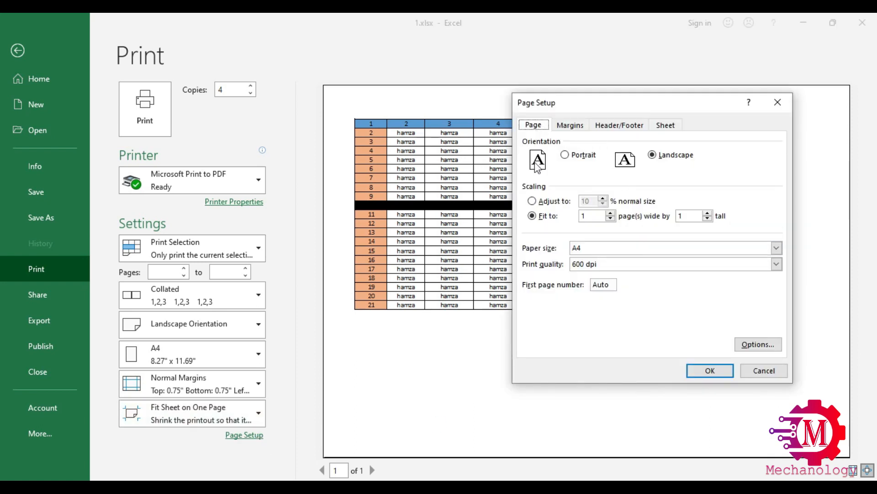
{"action": "left_click_drag", "start_coordinate": [630, 101], "coordinate": [683, 100]}
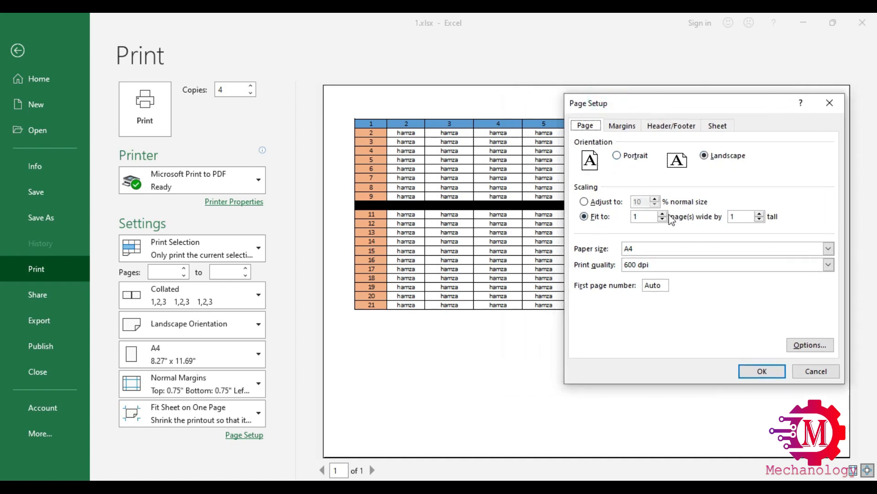
{"action": "left_click", "coordinate": [730, 247]}
{"action": "left_click", "coordinate": [730, 245]}
{"action": "left_click", "coordinate": [717, 265]}
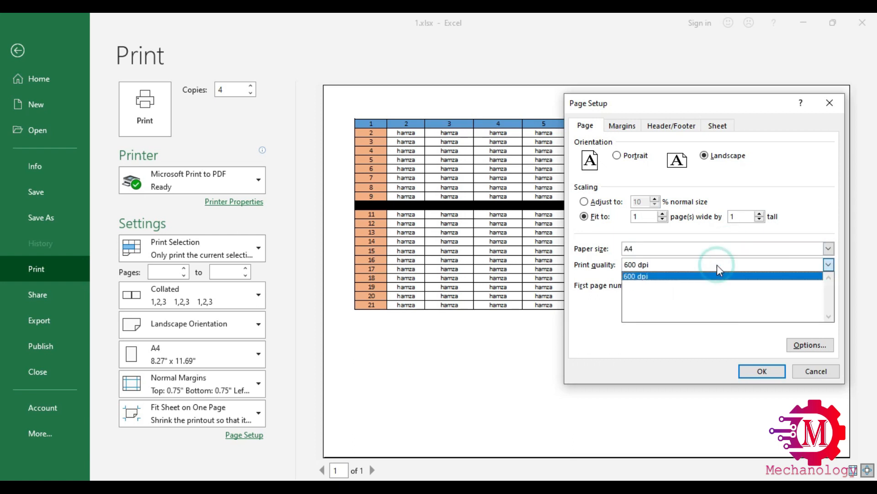
{"action": "left_click", "coordinate": [714, 274]}
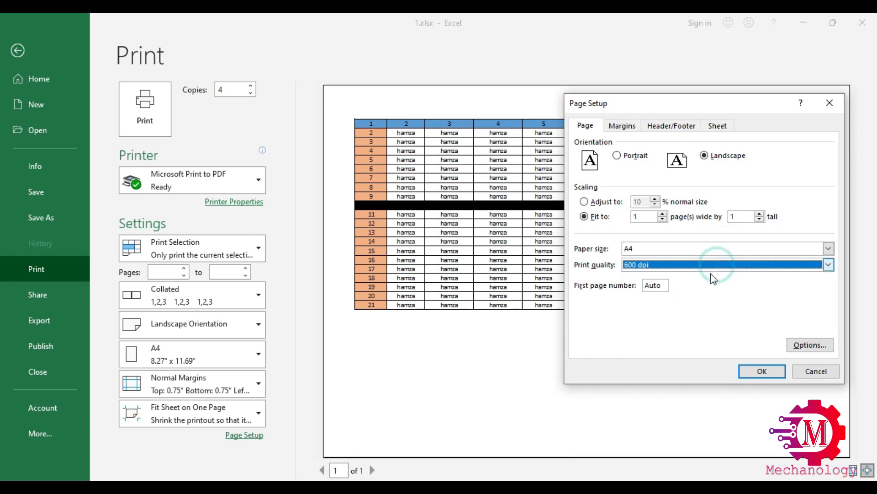
{"action": "left_click", "coordinate": [627, 127]}
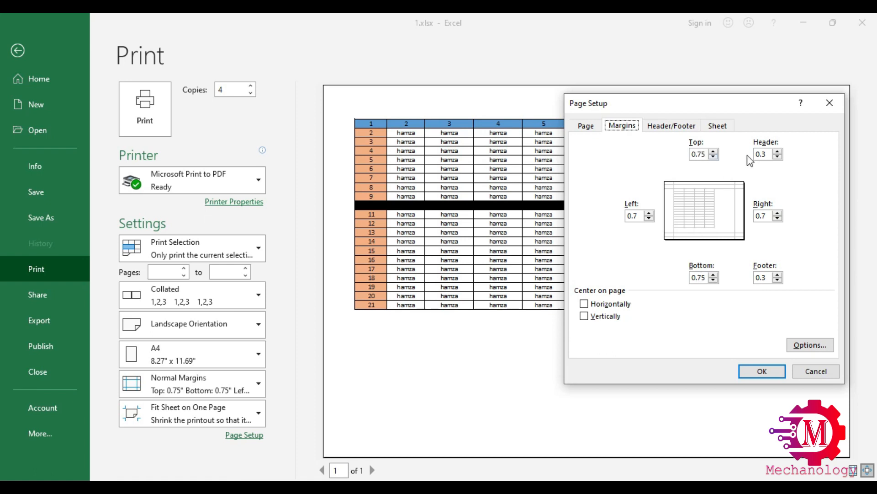
Add a custom page header with the text "mayalo" in its center section
{"action": "left_click", "coordinate": [678, 130]}
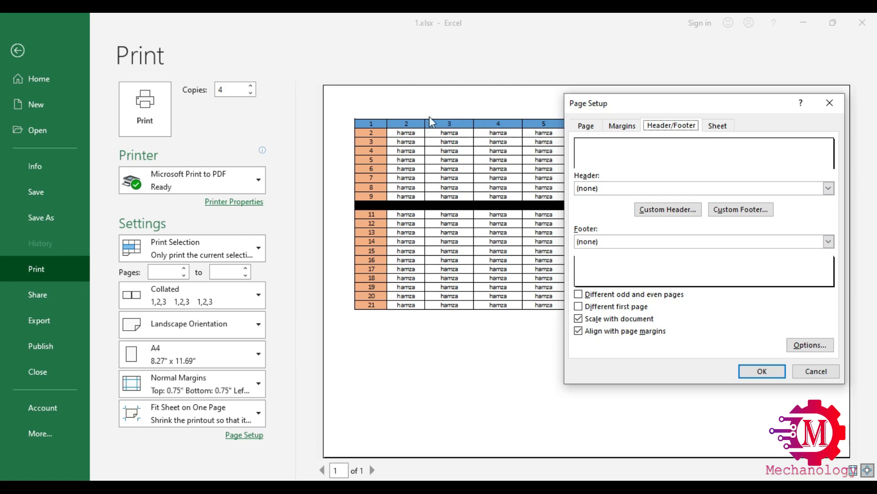
{"action": "left_click", "coordinate": [750, 188]}
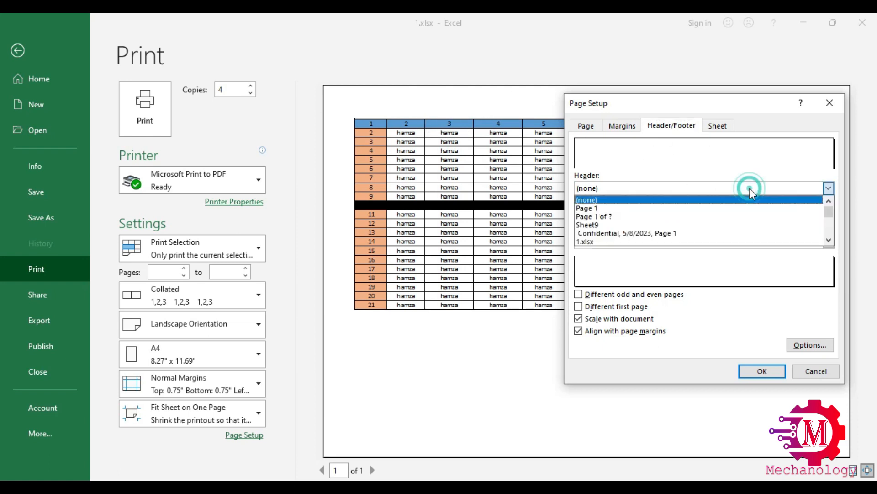
{"action": "left_click_drag", "start_coordinate": [829, 211], "coordinate": [831, 242]}
{"action": "left_click", "coordinate": [828, 189]}
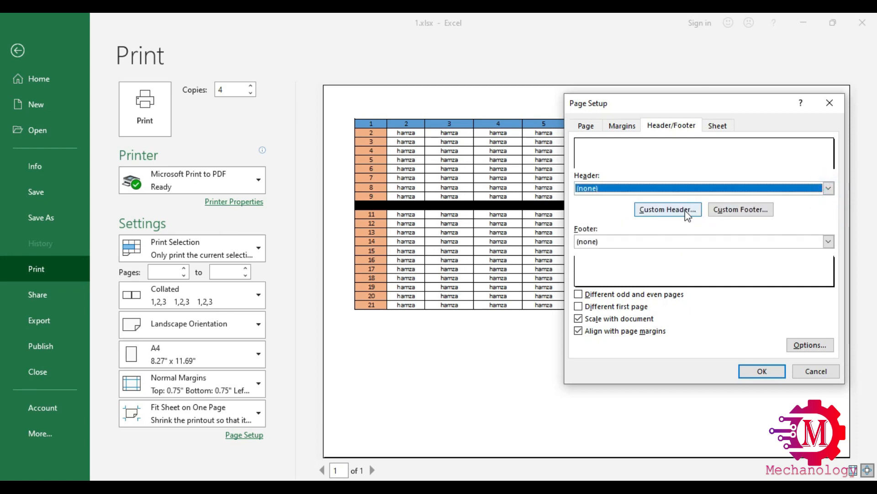
{"action": "left_click", "coordinate": [687, 213]}
{"action": "left_click", "coordinate": [637, 277]}
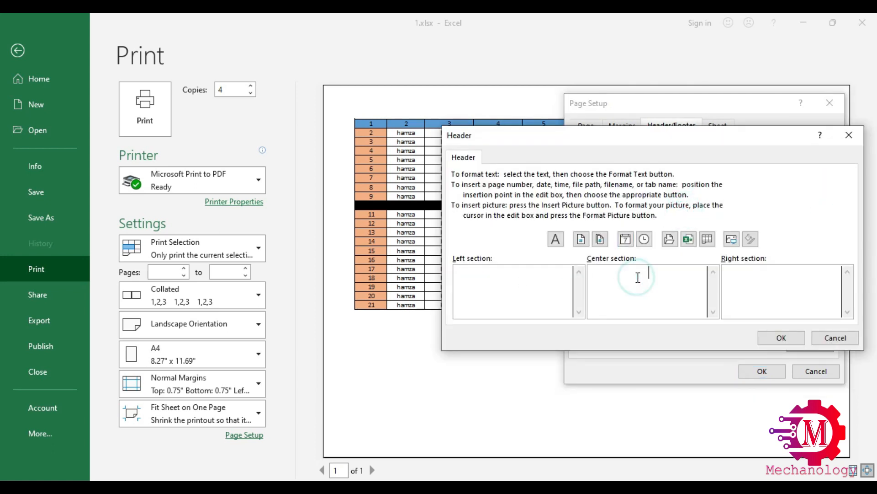
{"action": "type", "text": "mayalo"}
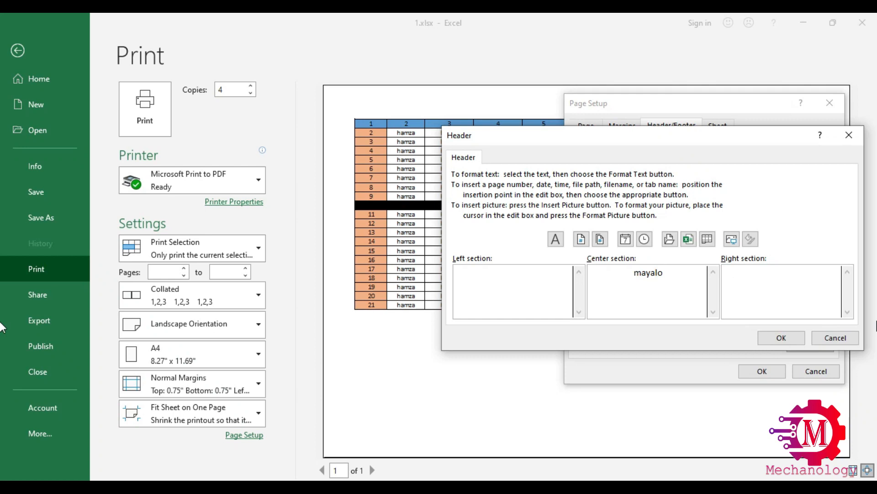
{"action": "left_click", "coordinate": [786, 339]}
{"action": "left_click", "coordinate": [769, 373]}
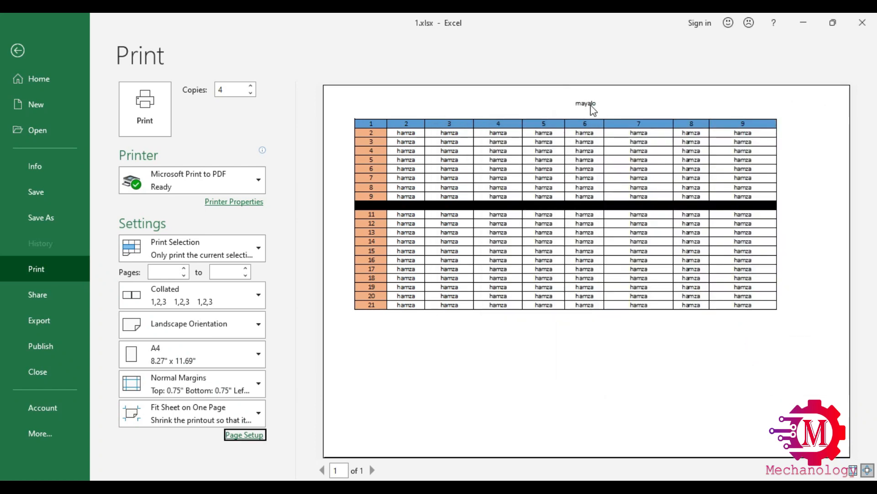
Set the page footer to the preset page number format "Page 1"
{"action": "key", "text": "Return"}
{"action": "left_click", "coordinate": [671, 125]}
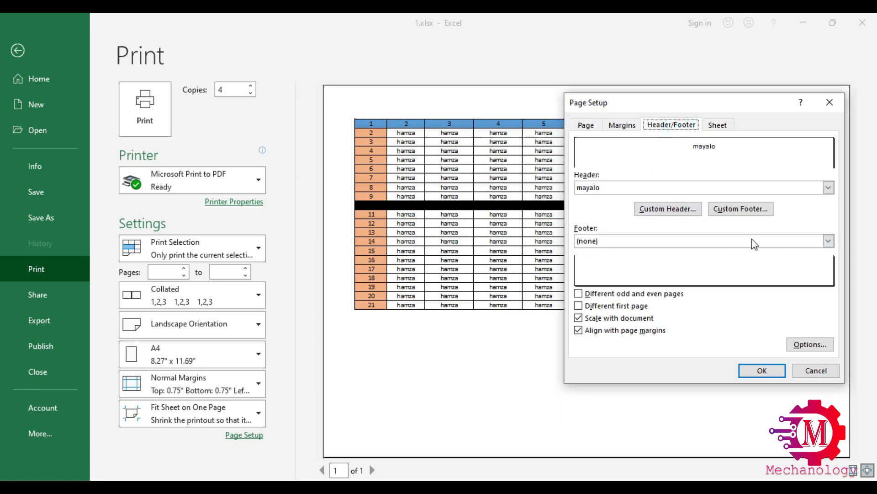
{"action": "left_click", "coordinate": [829, 241]}
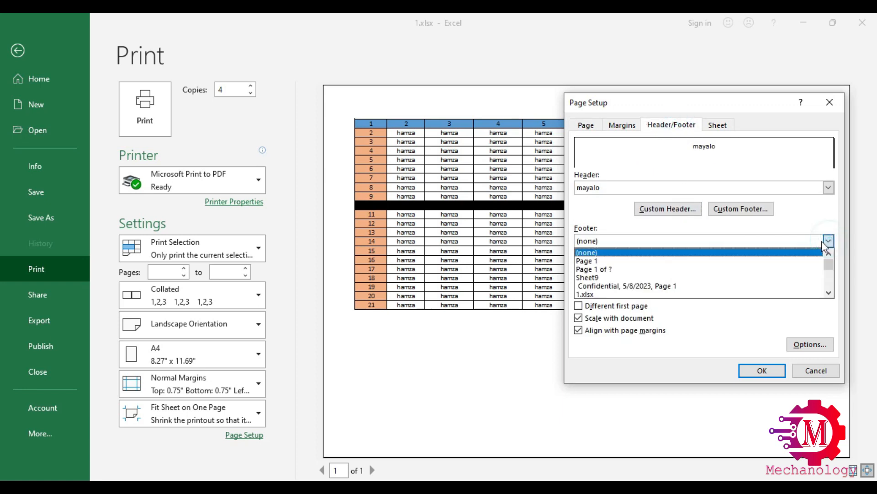
{"action": "left_click", "coordinate": [623, 265]}
{"action": "left_click", "coordinate": [768, 371]}
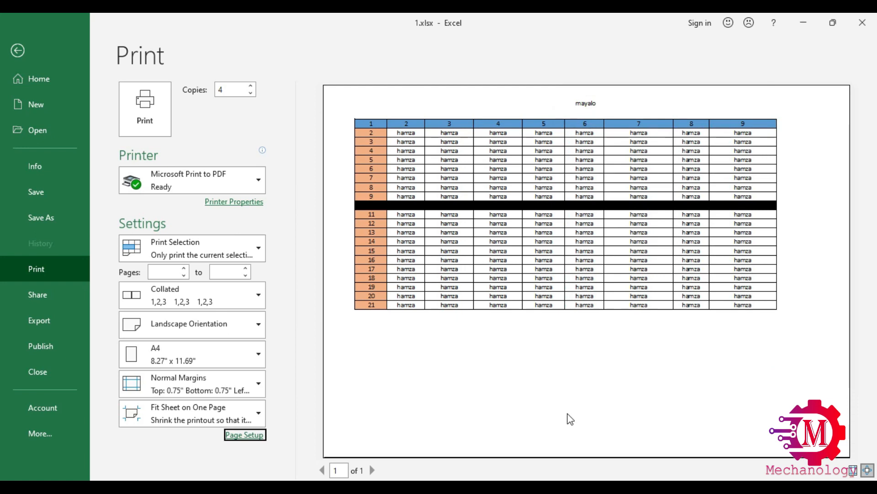
Set the print scaling to No Scaling and check the header and footer on both preview pages
{"action": "left_click", "coordinate": [243, 413]}
{"action": "left_click", "coordinate": [211, 255]}
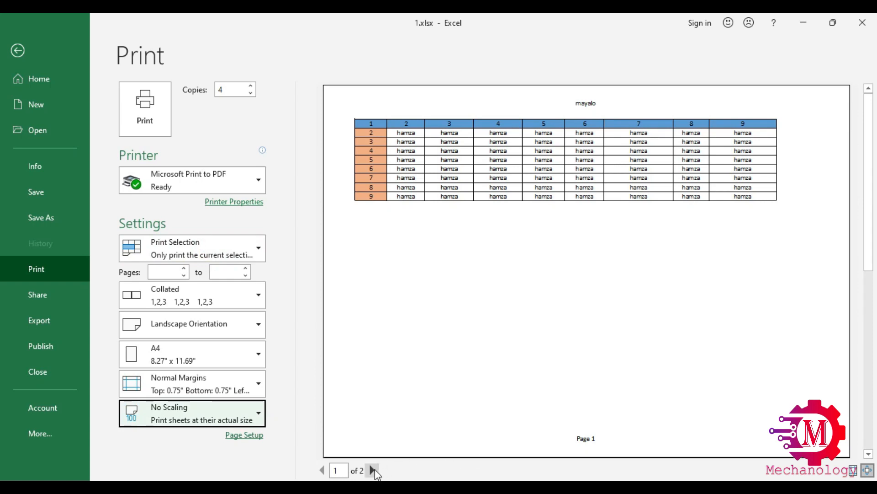
{"action": "left_click", "coordinate": [373, 469]}
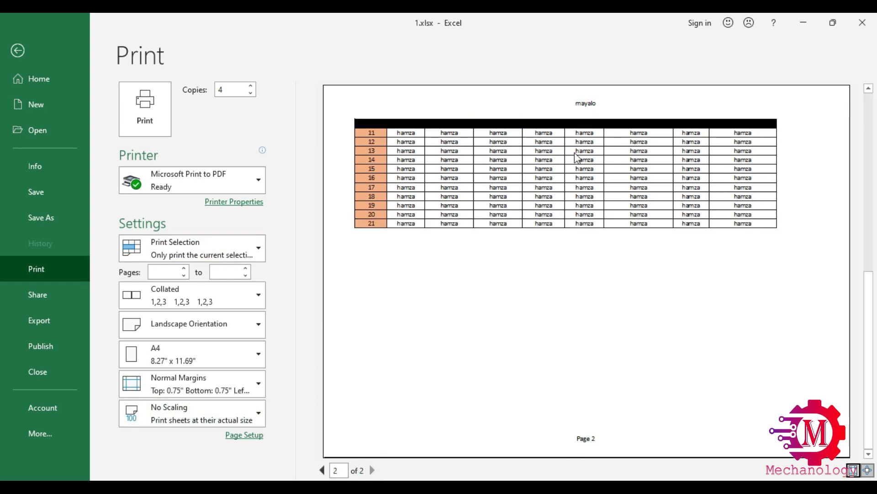
{"action": "left_click", "coordinate": [322, 470]}
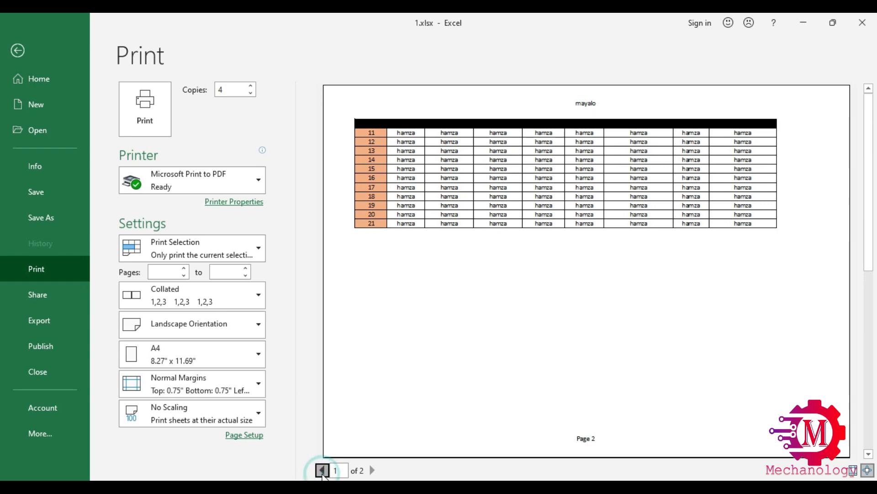
{"action": "left_click", "coordinate": [20, 52]}
{"action": "scroll", "coordinate": [383, 305], "scroll_direction": "up", "scroll_amount": 2}
{"action": "scroll", "coordinate": [383, 306], "scroll_direction": "down", "scroll_amount": 2}
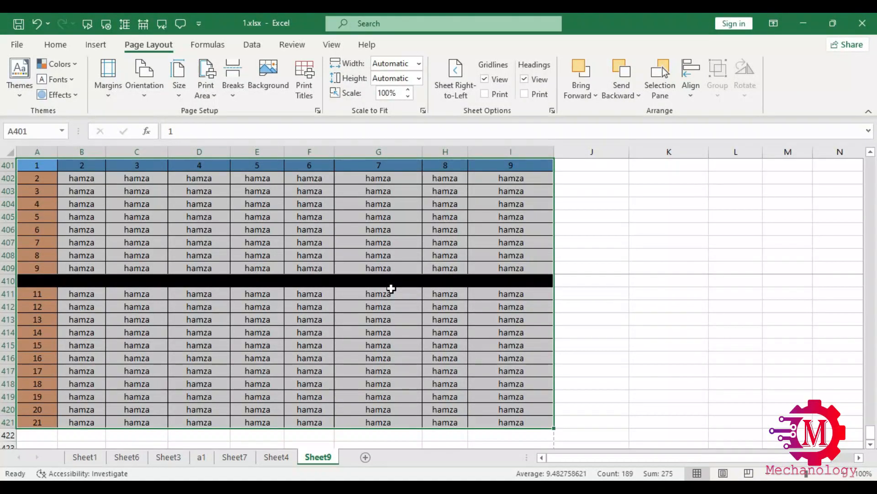
Remove the page header and footer by setting both to (none) in Page Setup
{"action": "key", "text": "ctrl+p"}
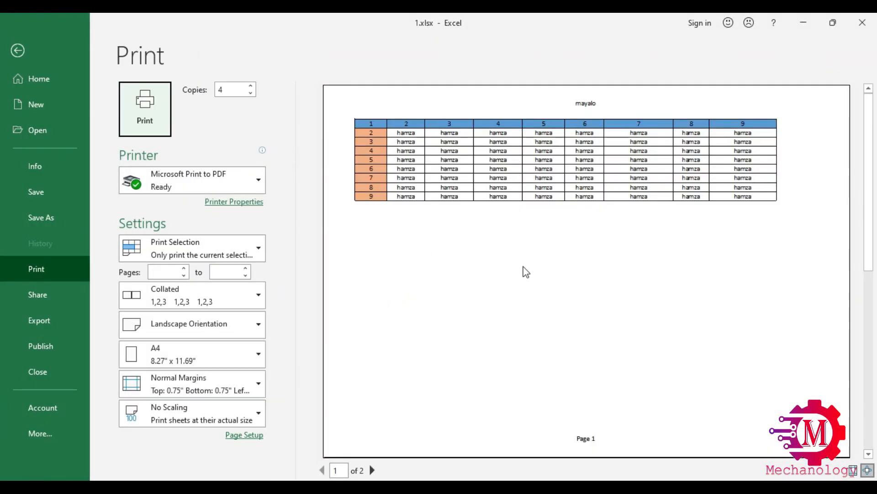
{"action": "left_click", "coordinate": [245, 434]}
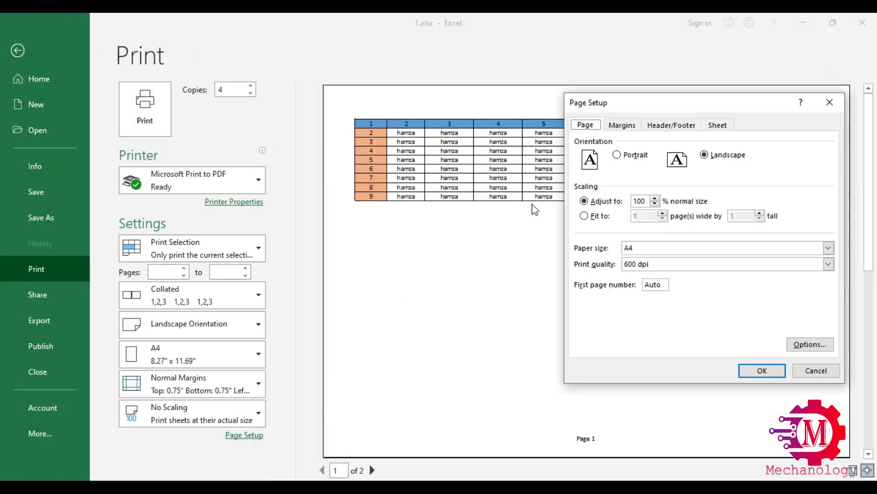
{"action": "left_click", "coordinate": [667, 124]}
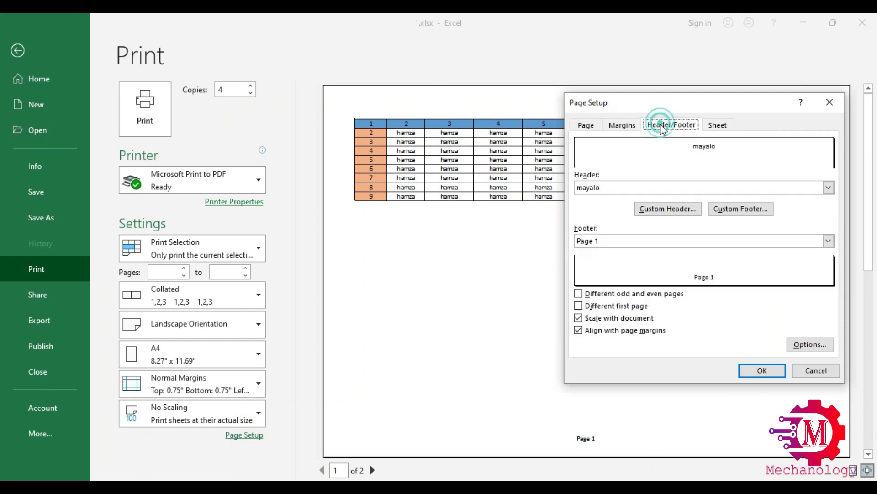
{"action": "left_click", "coordinate": [825, 188]}
{"action": "scroll", "coordinate": [779, 217], "scroll_direction": "up", "scroll_amount": 5}
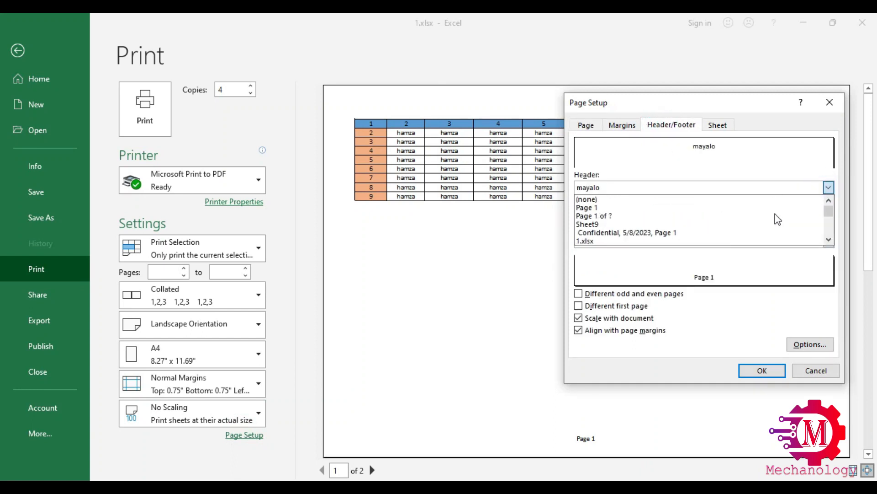
{"action": "left_click", "coordinate": [772, 199]}
{"action": "left_click", "coordinate": [829, 241]}
{"action": "scroll", "coordinate": [723, 265], "scroll_direction": "up", "scroll_amount": 5}
{"action": "left_click", "coordinate": [716, 251]}
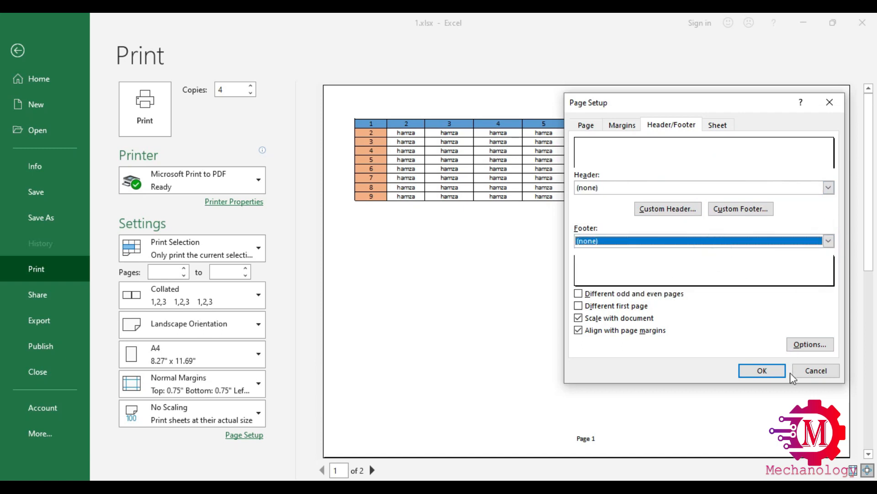
{"action": "left_click", "coordinate": [767, 371]}
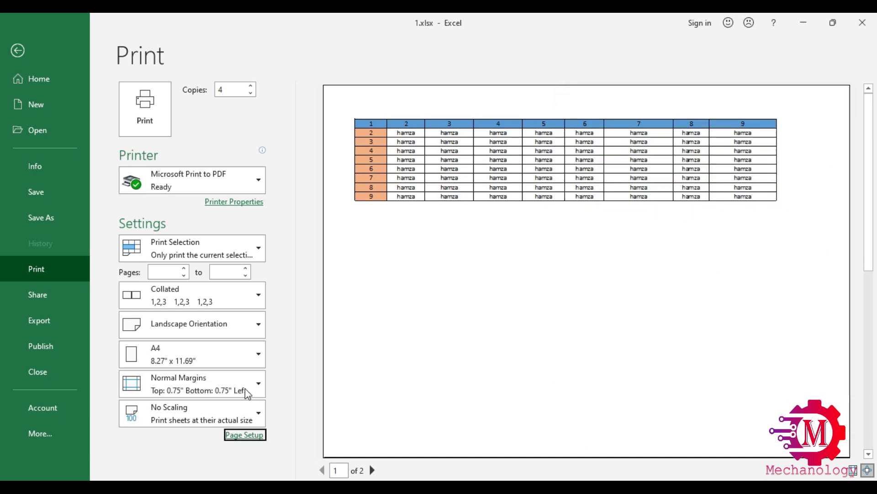
Examine the sheet print options in Page Setup, such as print area, print titles and page order, and return to the worksheet
{"action": "left_click", "coordinate": [249, 436]}
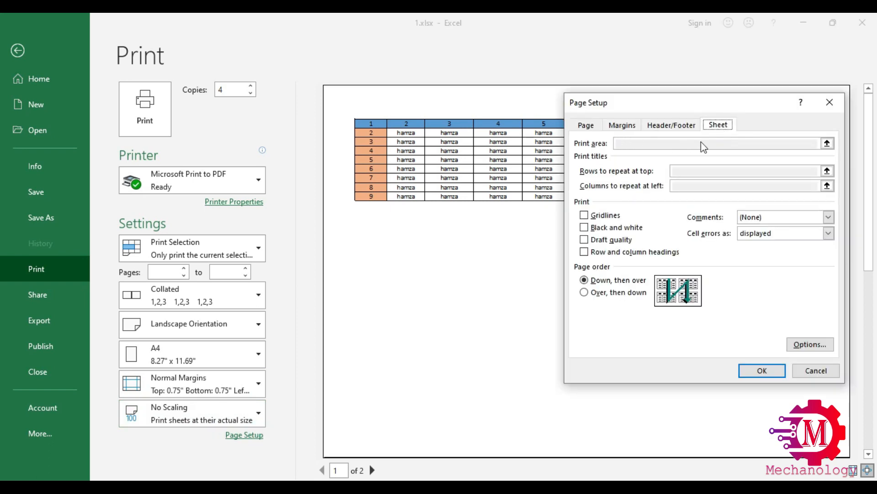
{"action": "left_click_drag", "start_coordinate": [717, 103], "coordinate": [714, 91]}
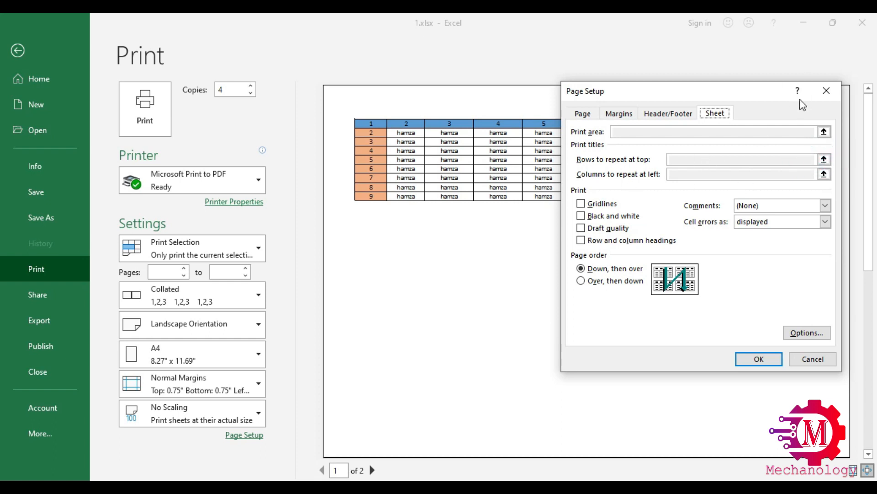
{"action": "left_click", "coordinate": [822, 89]}
{"action": "left_click", "coordinate": [23, 50]}
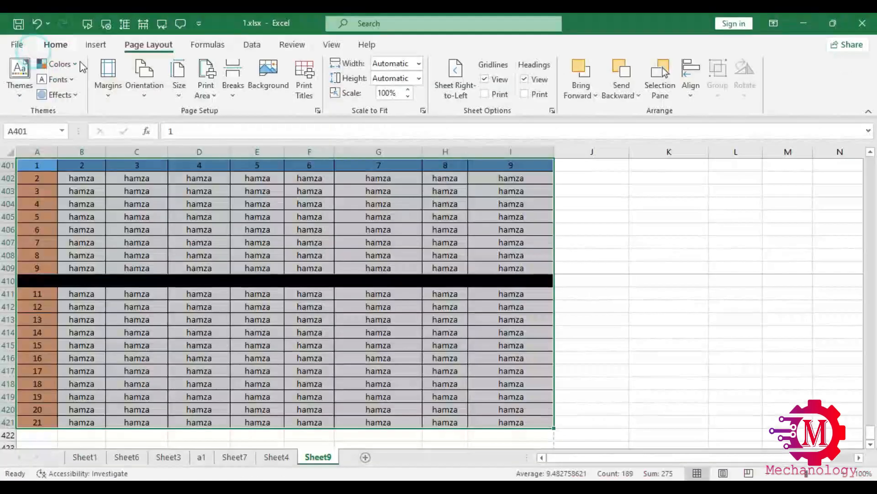
Set the print titles to repeat row 401 at the top and column A at the left of every printed page
{"action": "left_click", "coordinate": [304, 80]}
{"action": "left_click", "coordinate": [823, 159]}
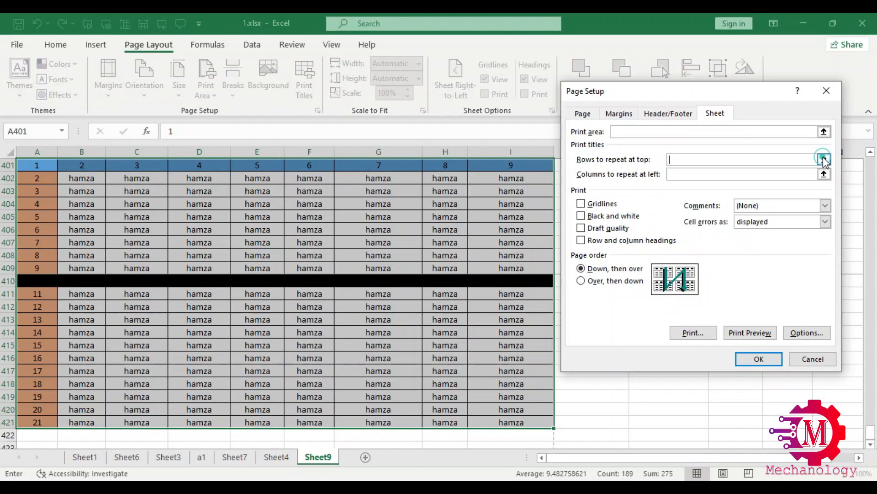
{"action": "left_click", "coordinate": [28, 165]}
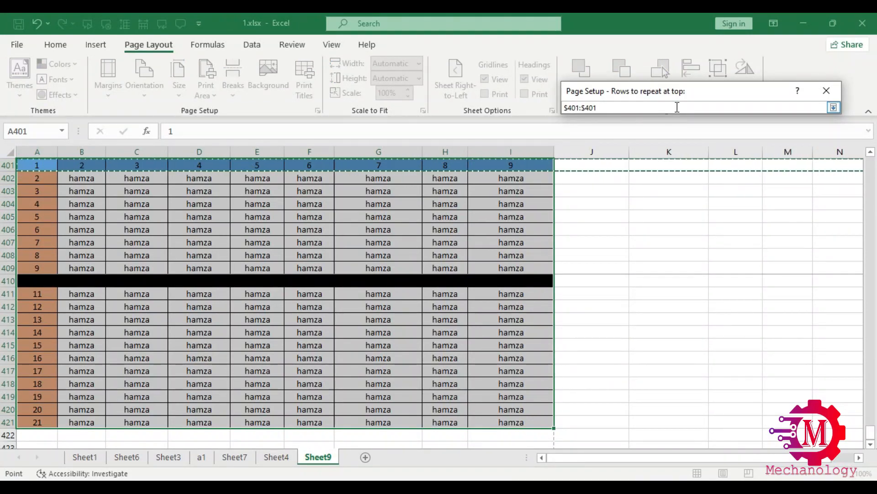
{"action": "key", "text": "Return"}
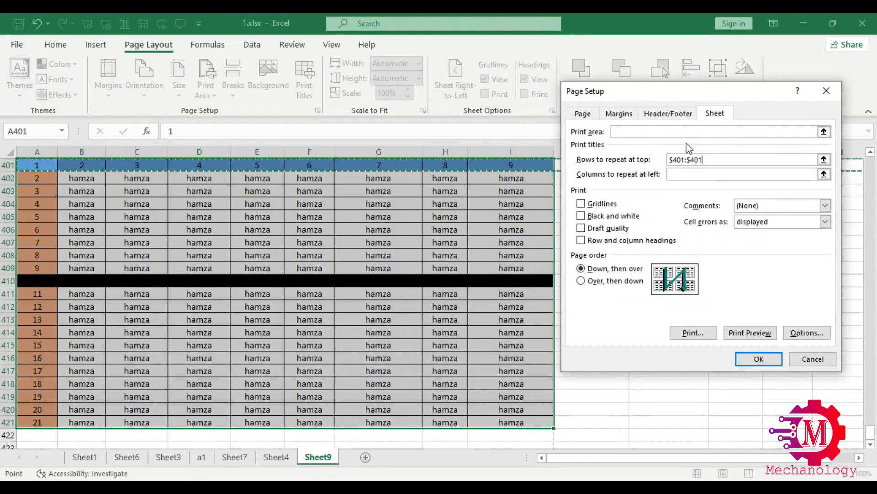
{"action": "left_click", "coordinate": [824, 174]}
{"action": "left_click", "coordinate": [39, 151]}
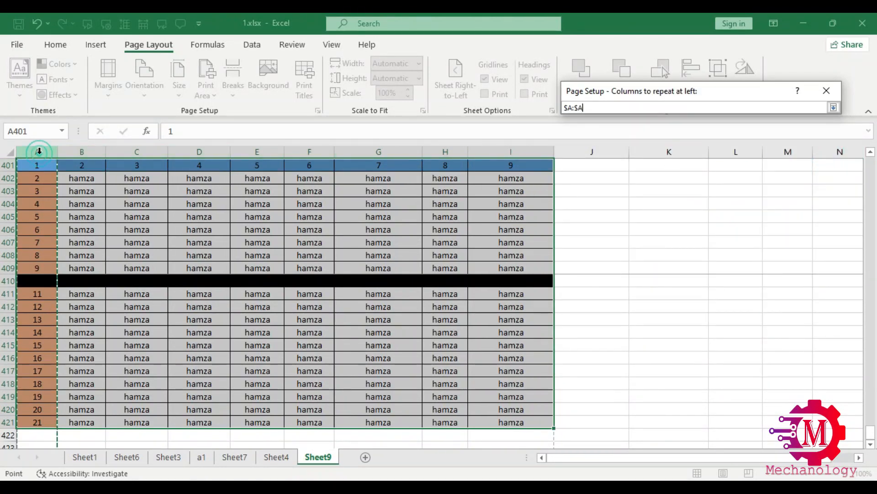
{"action": "key", "text": "Return"}
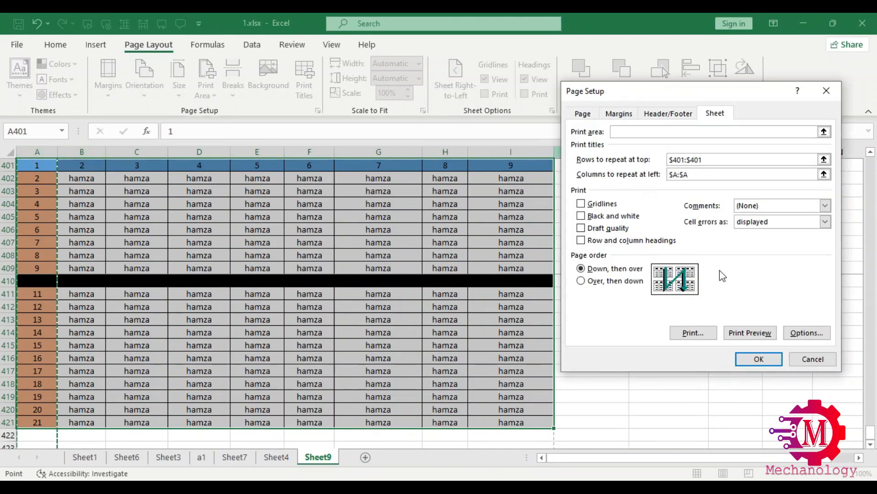
{"action": "left_click", "coordinate": [760, 360]}
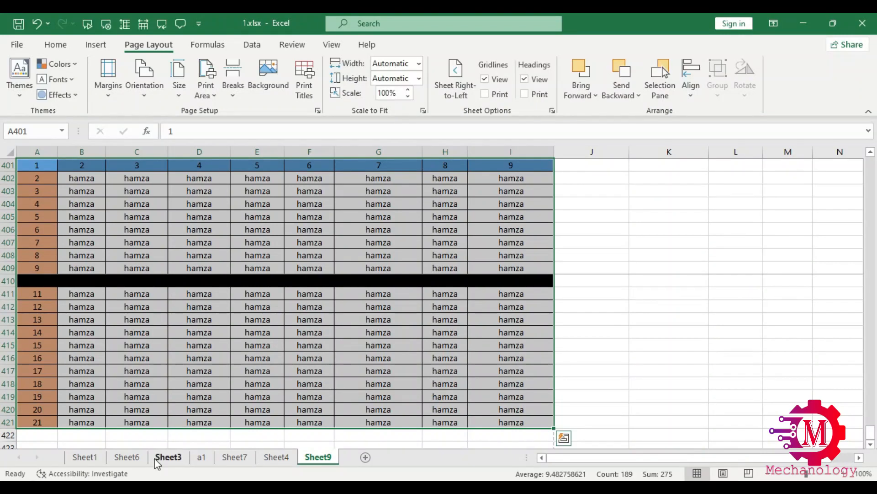
Check the repeated print titles on both pages of the print preview and return to the worksheet
{"action": "key", "text": "ctrl+p"}
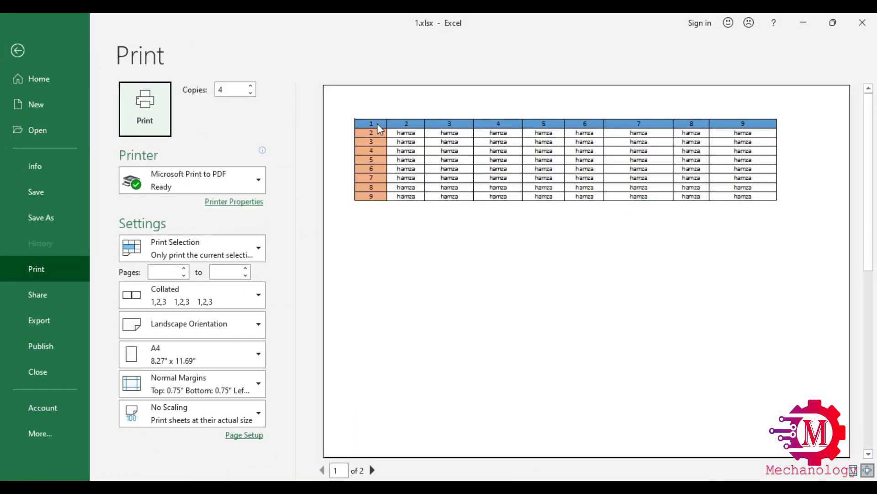
{"action": "left_click", "coordinate": [372, 470]}
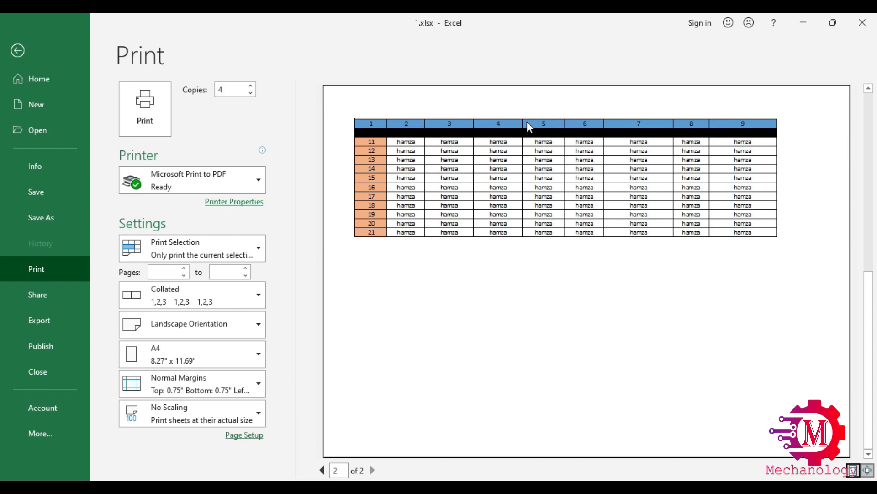
{"action": "left_click", "coordinate": [322, 470]}
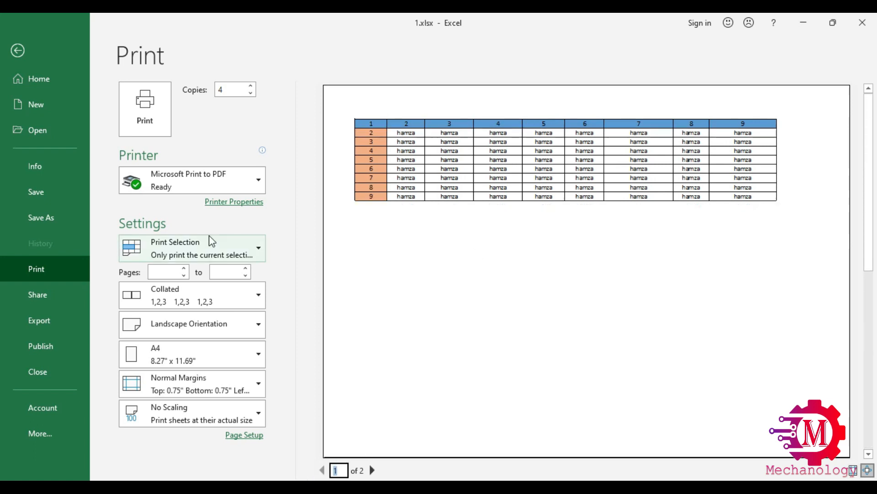
{"action": "left_click", "coordinate": [35, 49]}
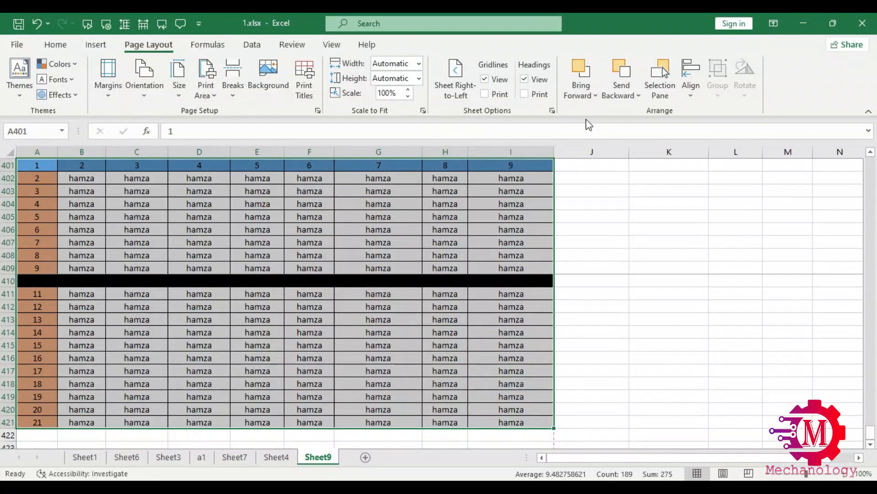